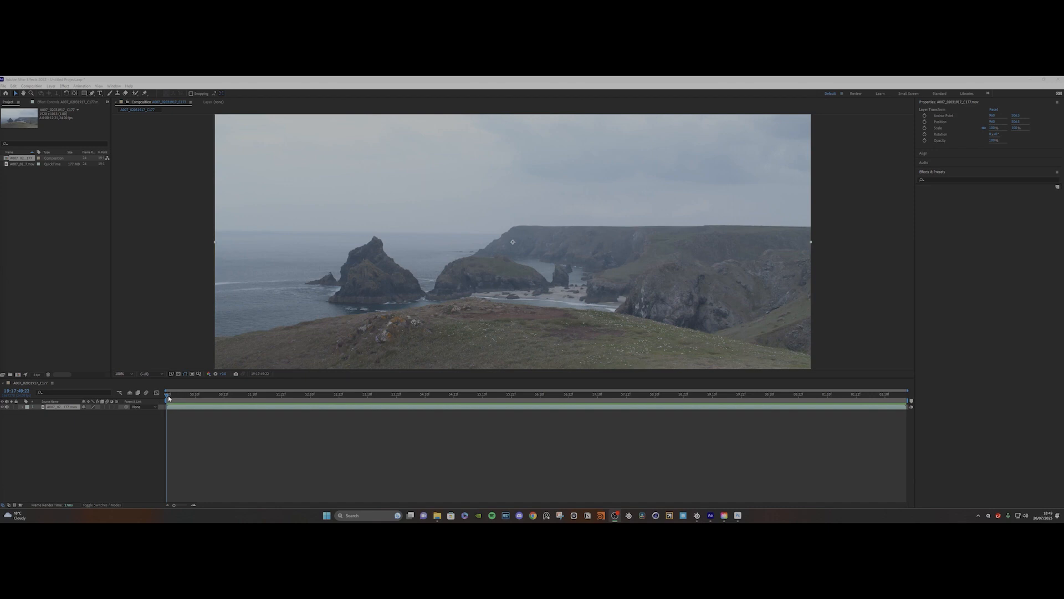
Scrub through the coastal clip to review the camera movement and return to the first frame
left_click_drag(173, 396, 523, 438)
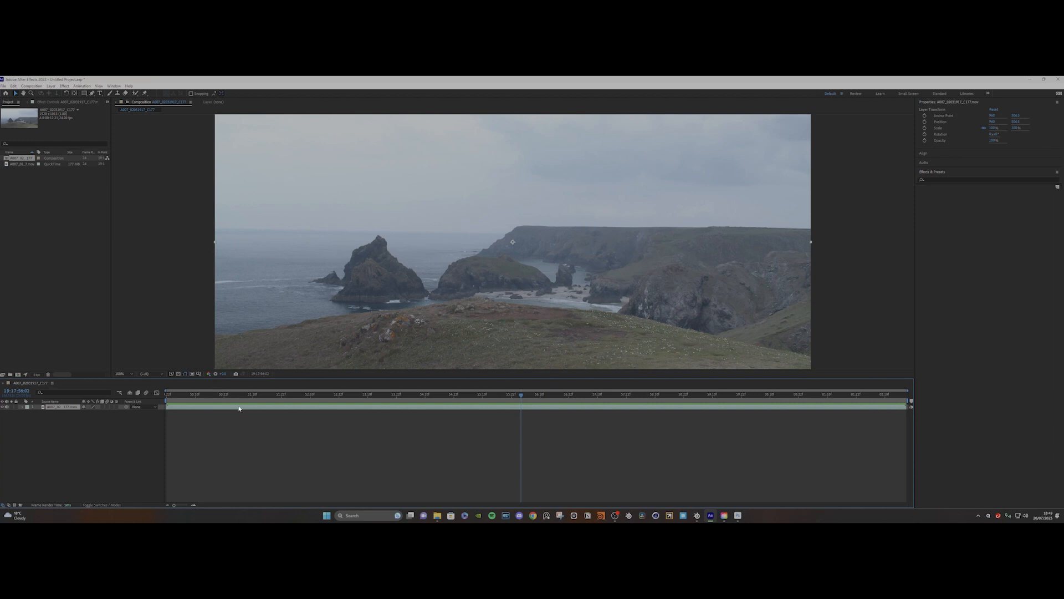
left_click_drag(309, 396, 167, 400)
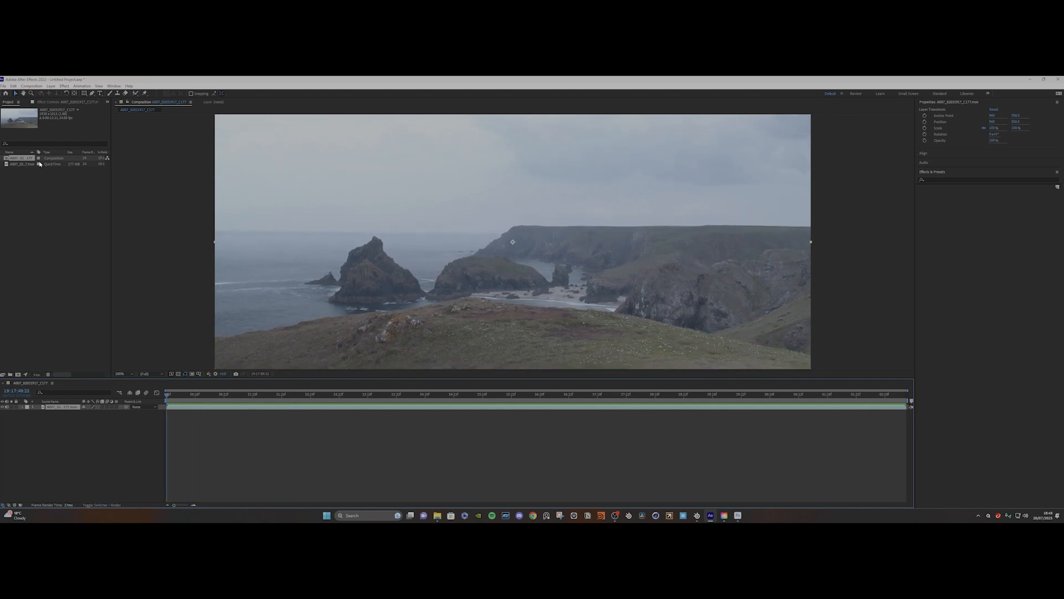
left_click(31, 86)
mouse_move(87, 165)
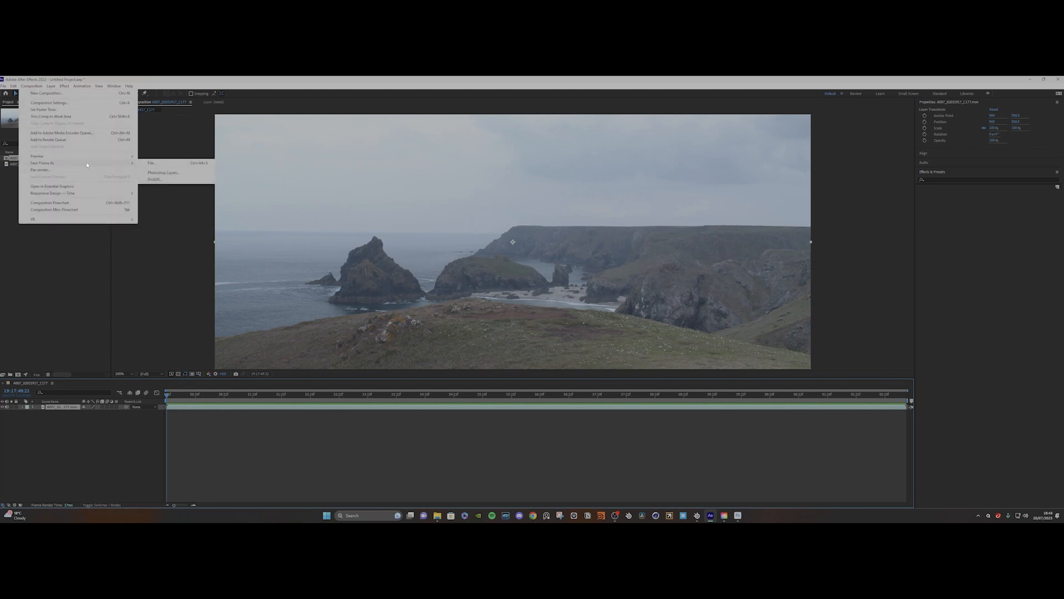
left_click(167, 173)
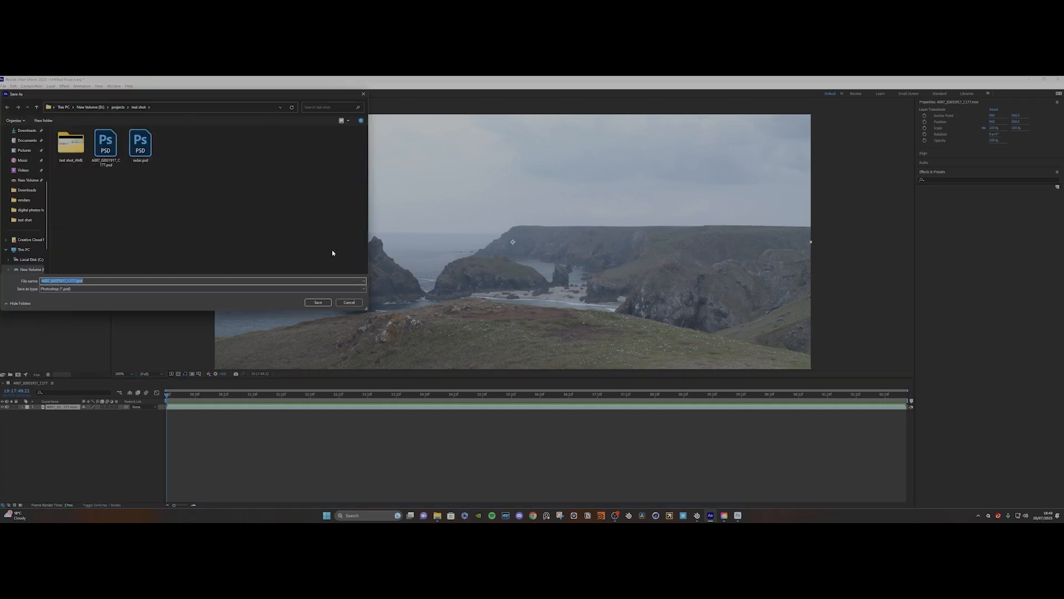
left_click(355, 303)
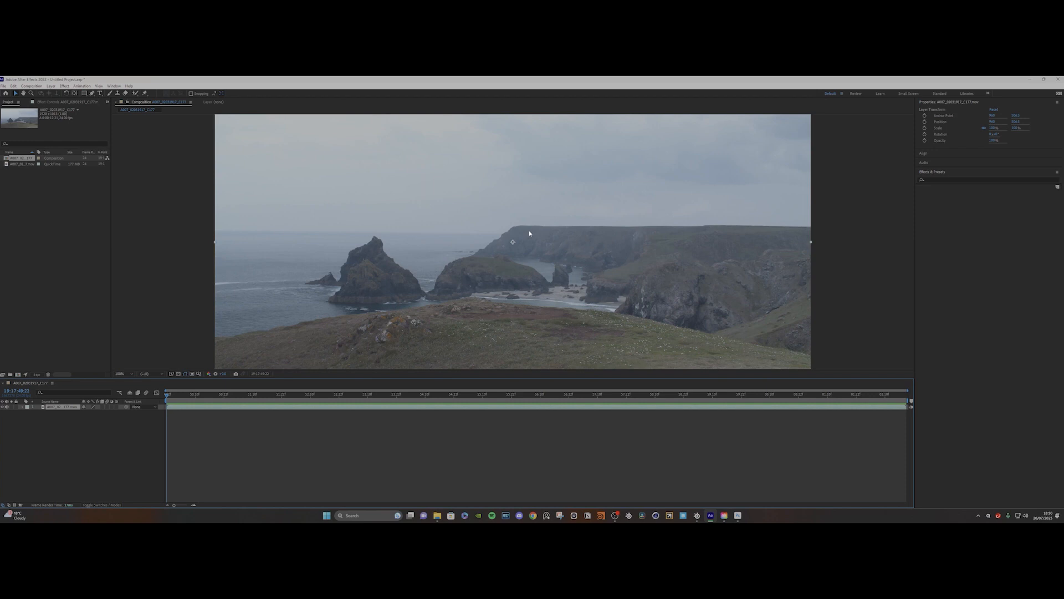
Switch to Photoshop, select a rectangle along the clifftop skyline, and generate a "radar station" there with Generative Fill
left_click(738, 515)
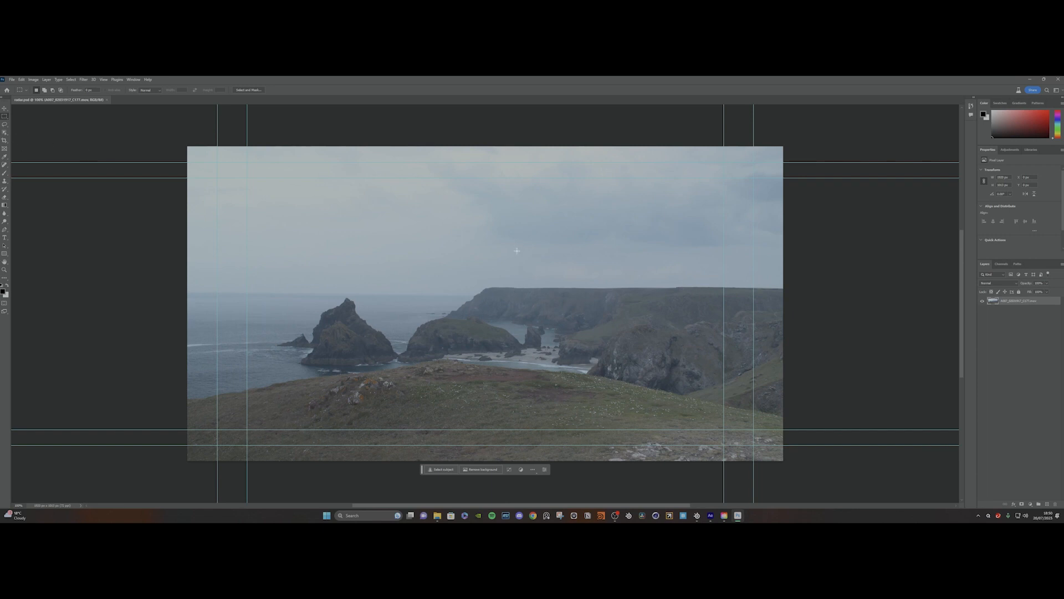
left_click_drag(517, 252, 619, 294)
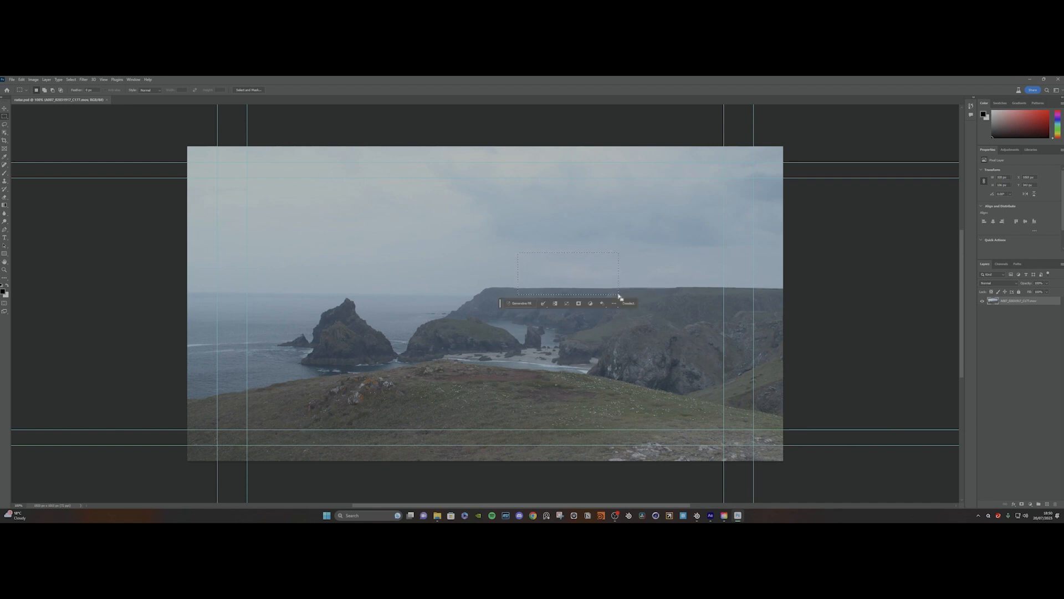
left_click(518, 305)
type("tation")
left_click(601, 303)
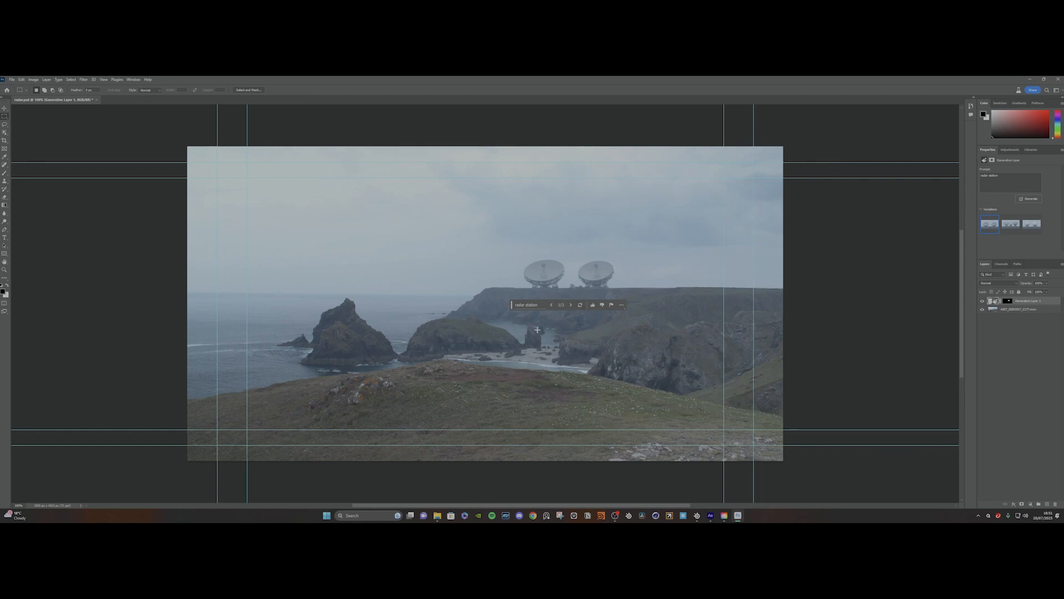
Inspect the generated patch without the background frame and compare the radar station variations, ending on the first one
left_click(983, 309)
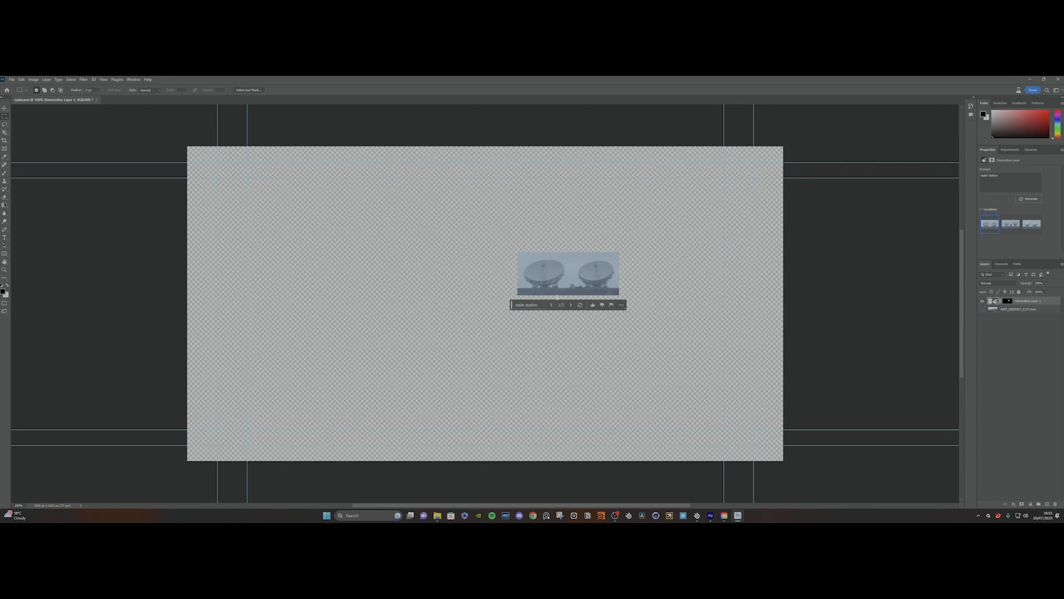
left_click(982, 309)
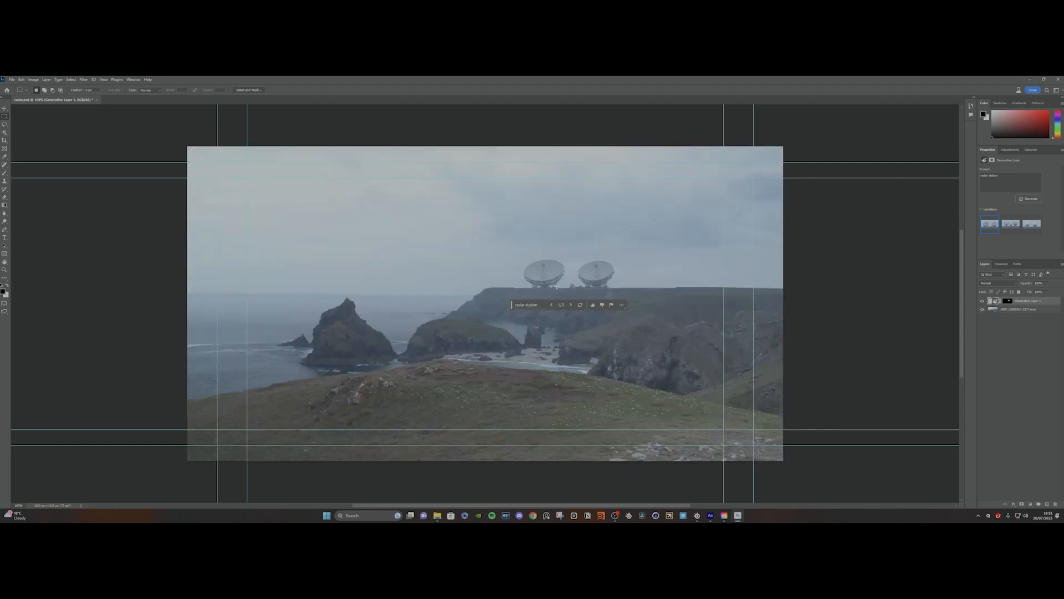
left_click(572, 304)
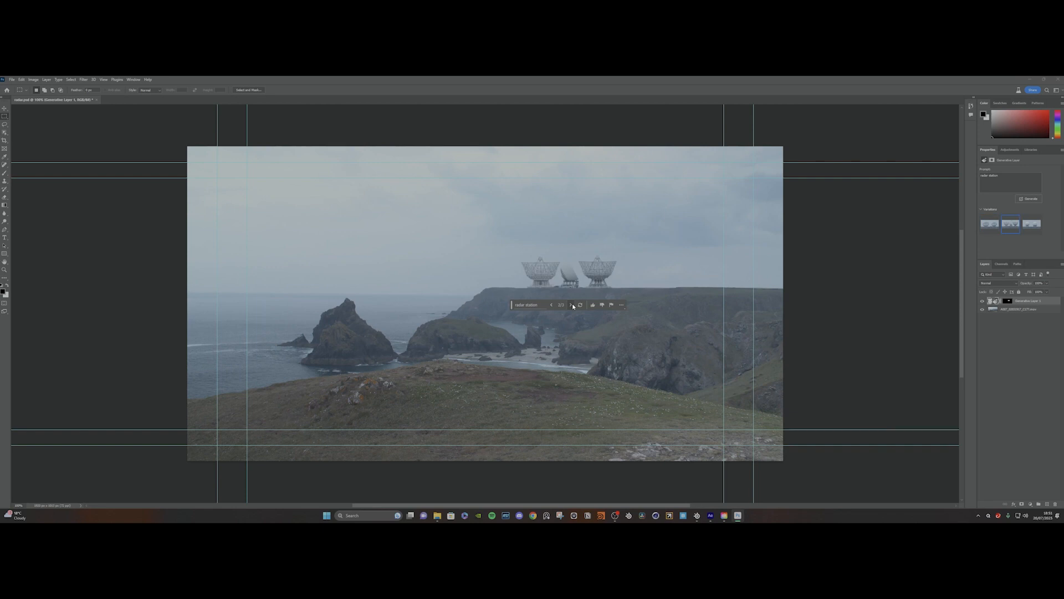
left_click(572, 303)
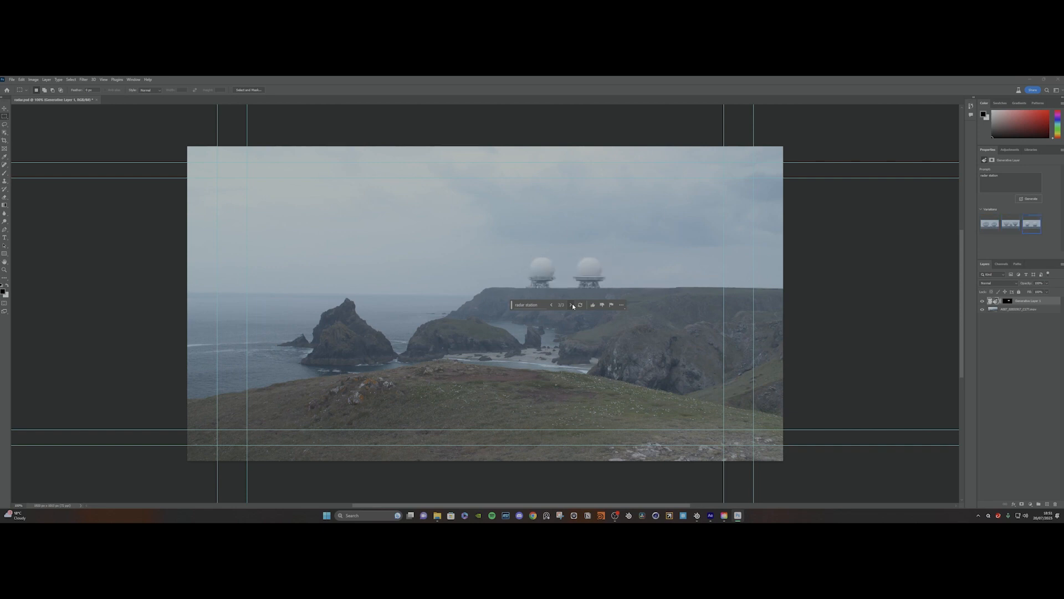
left_click(571, 305)
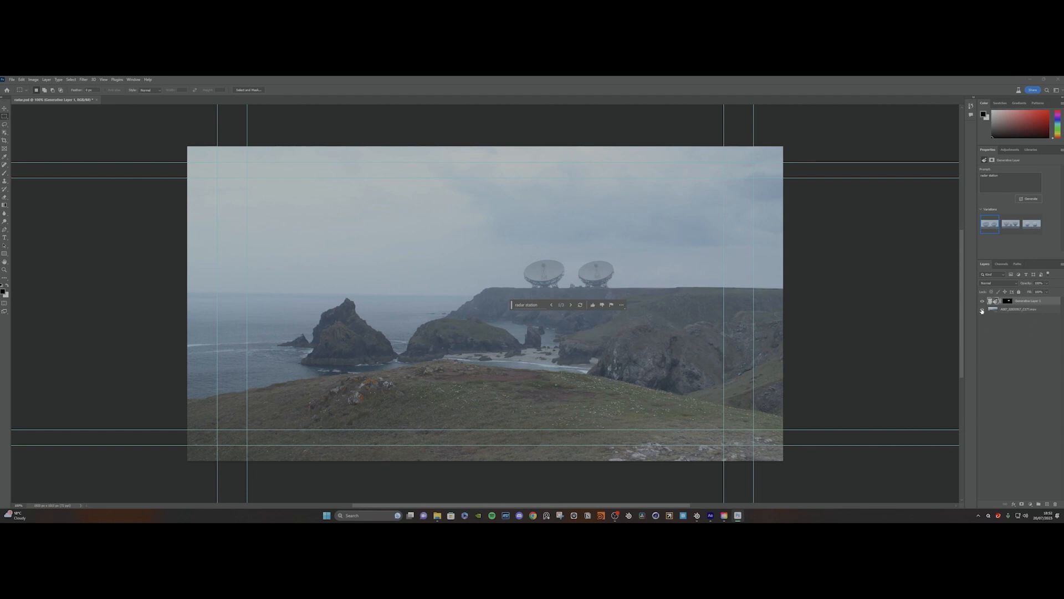
Delete the original footage frame layer so only the generated radar station layer remains, and save the PSD
left_click(1006, 310)
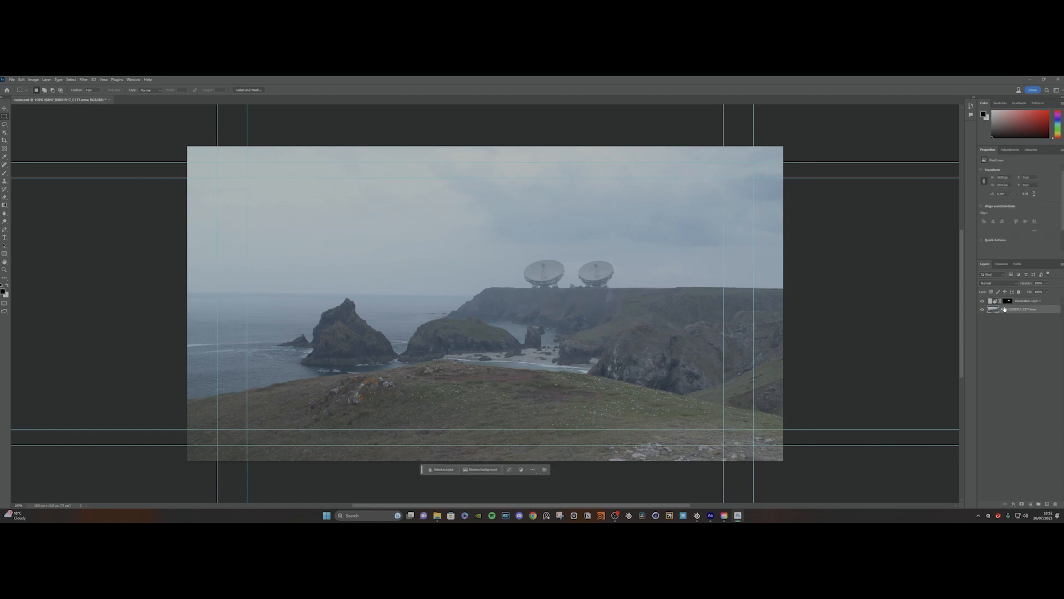
key("Delete")
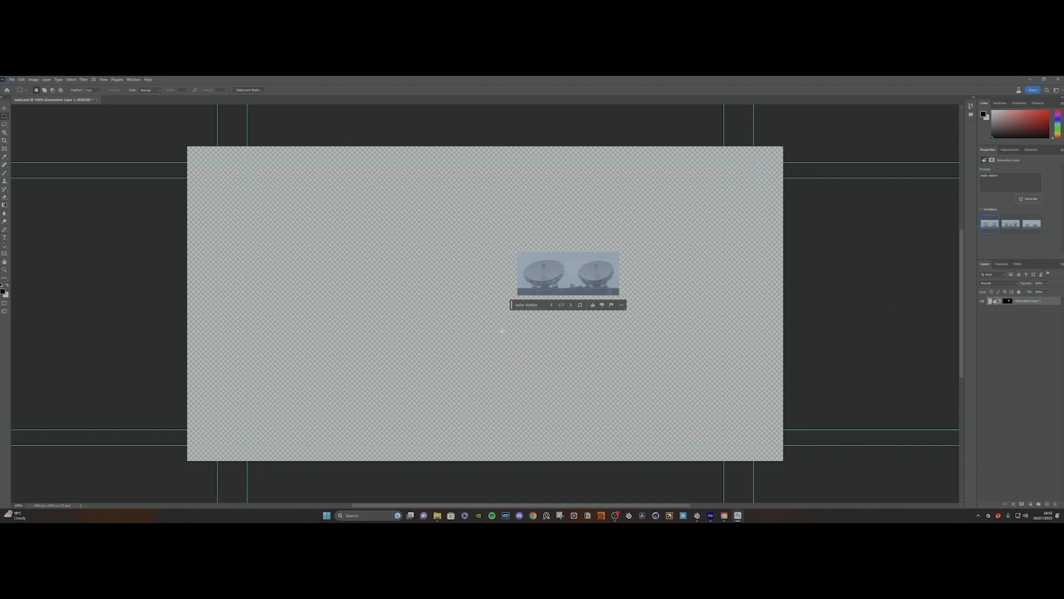
left_click(1015, 332)
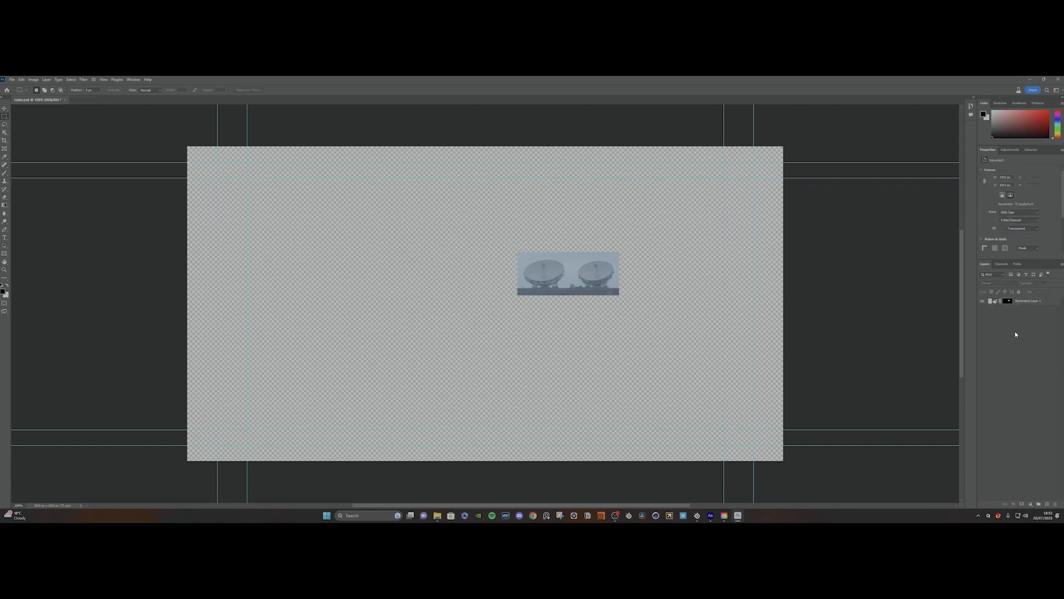
left_click(12, 79)
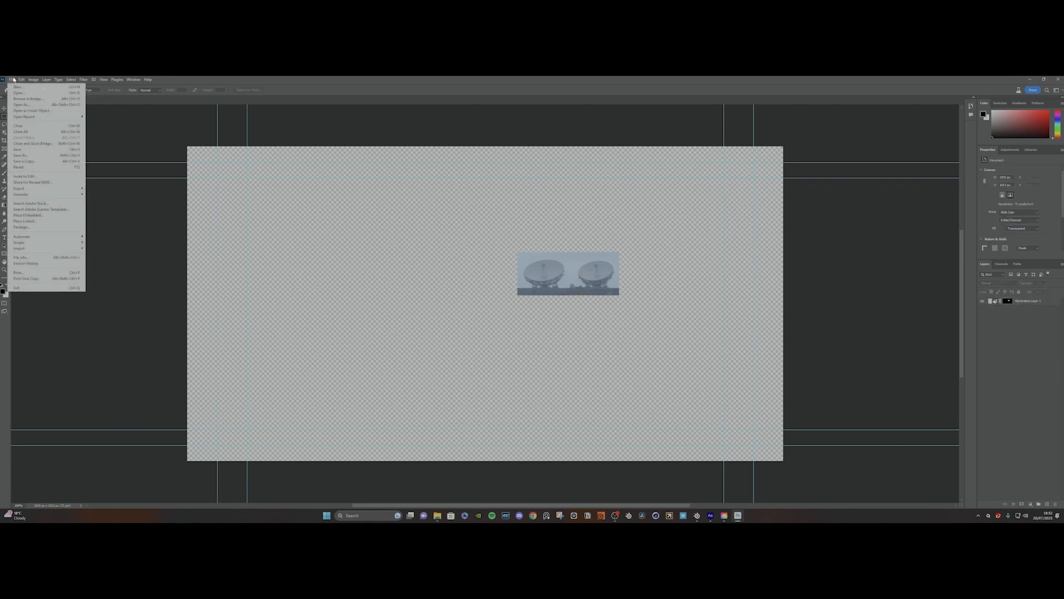
left_click(41, 151)
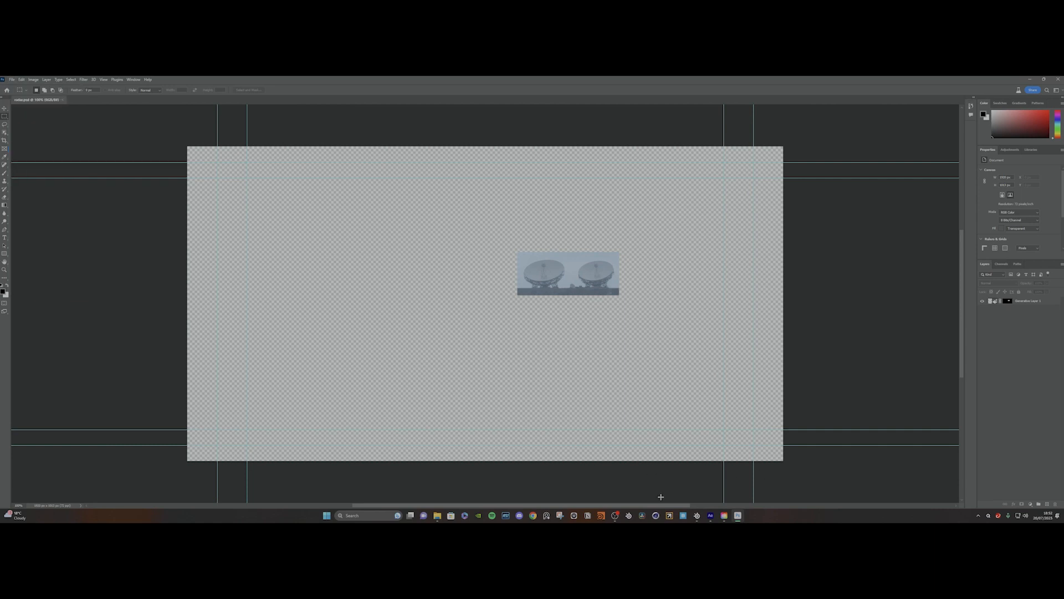
Switch to After Effects and import radar.psd above the footage as a composition with editable layer styles
left_click(711, 516)
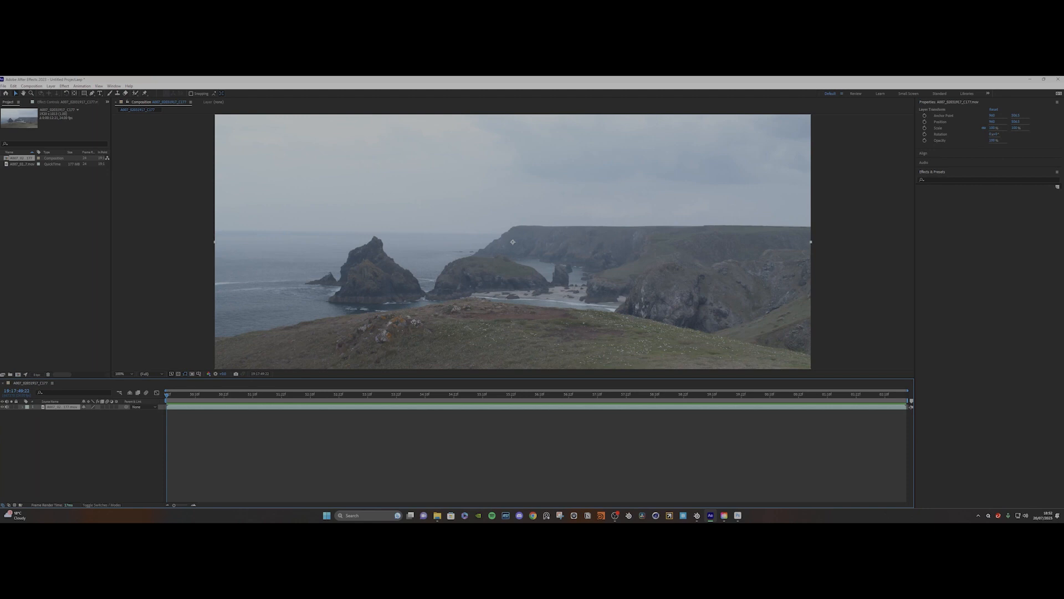
left_click(437, 516)
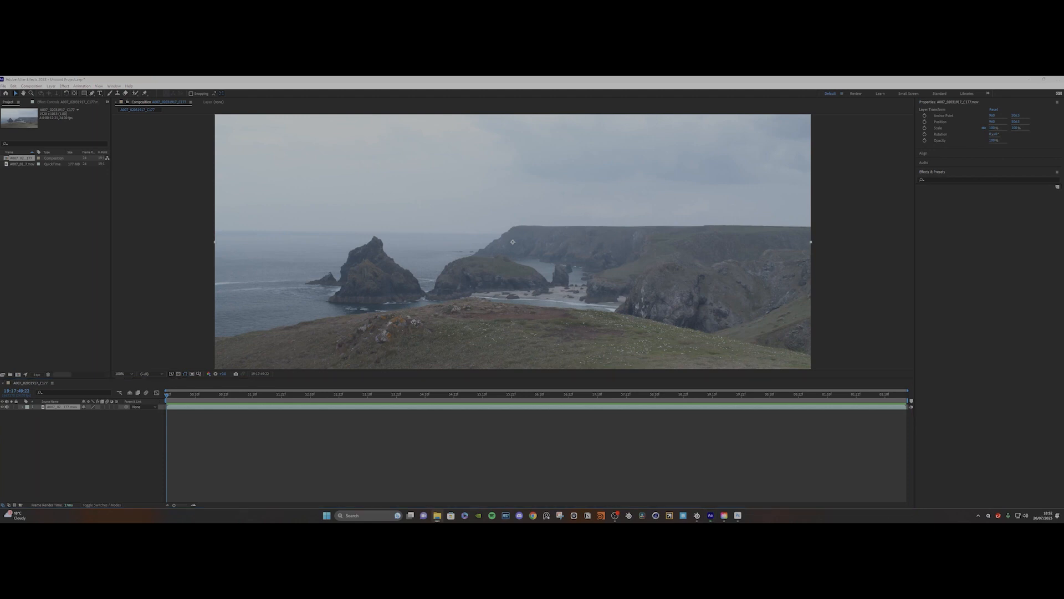
left_click_drag(111, 469, 120, 437)
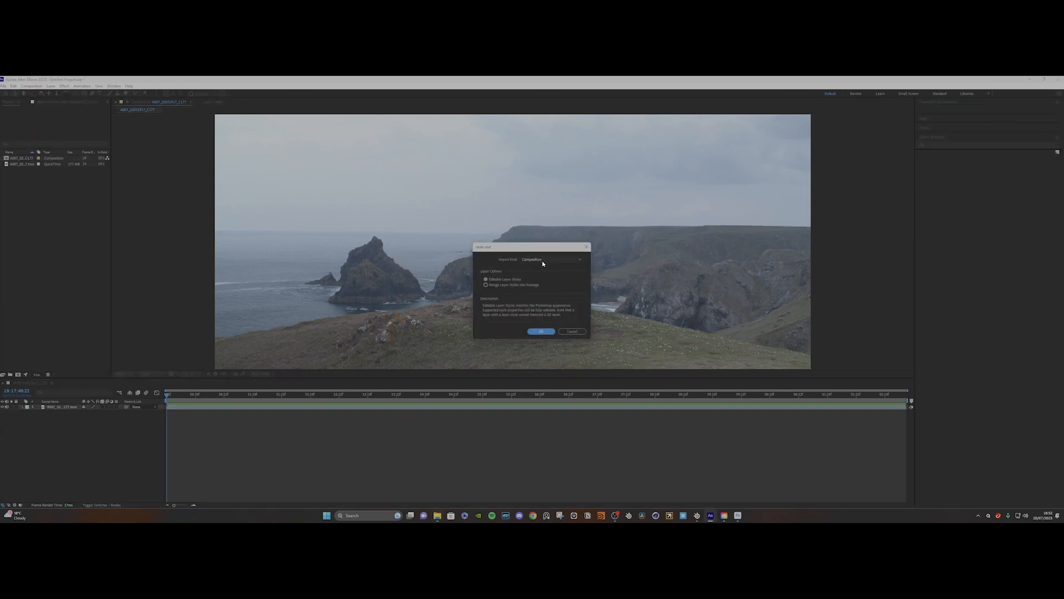
left_click(565, 260)
left_click(540, 331)
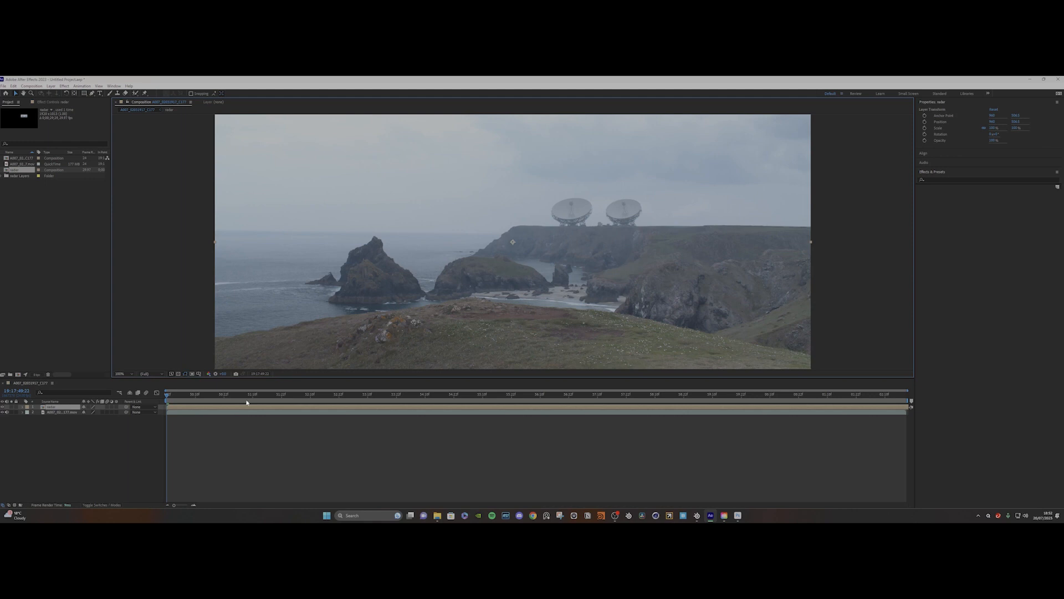
Apply the 3D Camera Tracker effect to the coastal footage layer
left_click(167, 397)
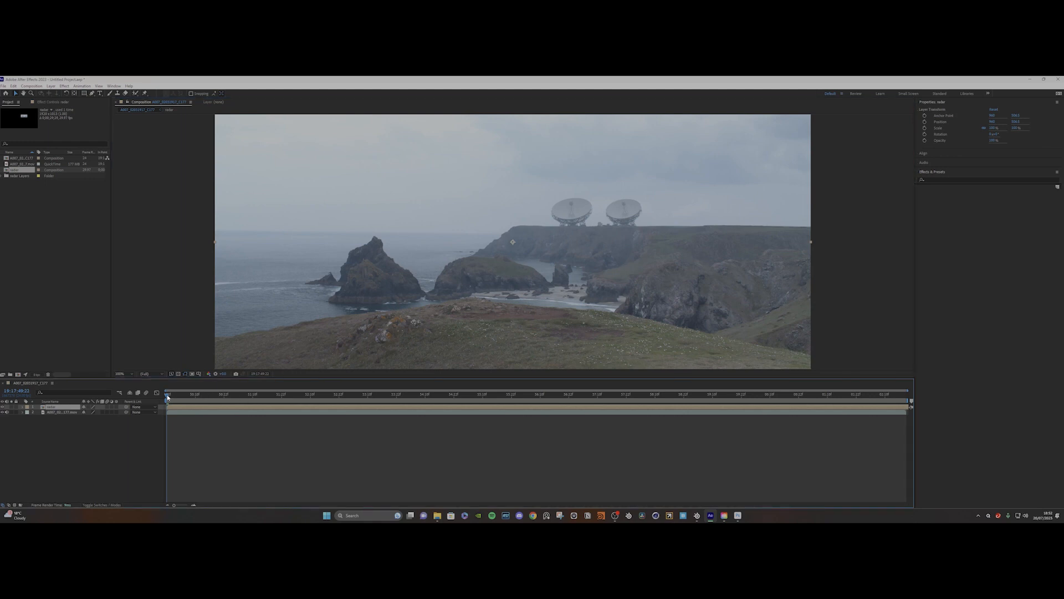
mouse_move(168, 397)
left_mouse_down()
mouse_move(263, 401)
mouse_move(158, 394)
left_mouse_up()
left_click(51, 412)
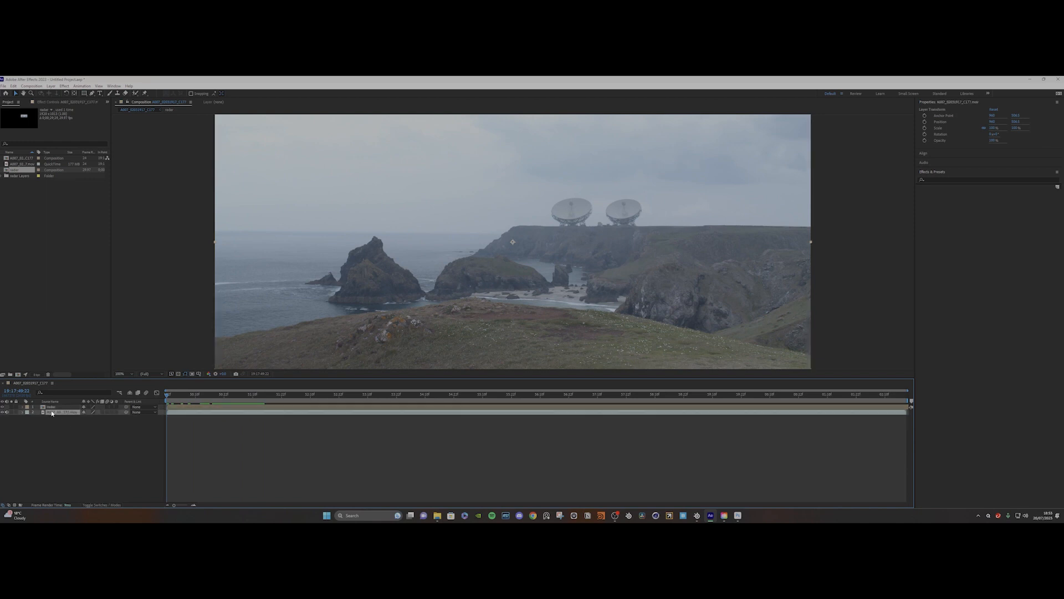
left_click(941, 180)
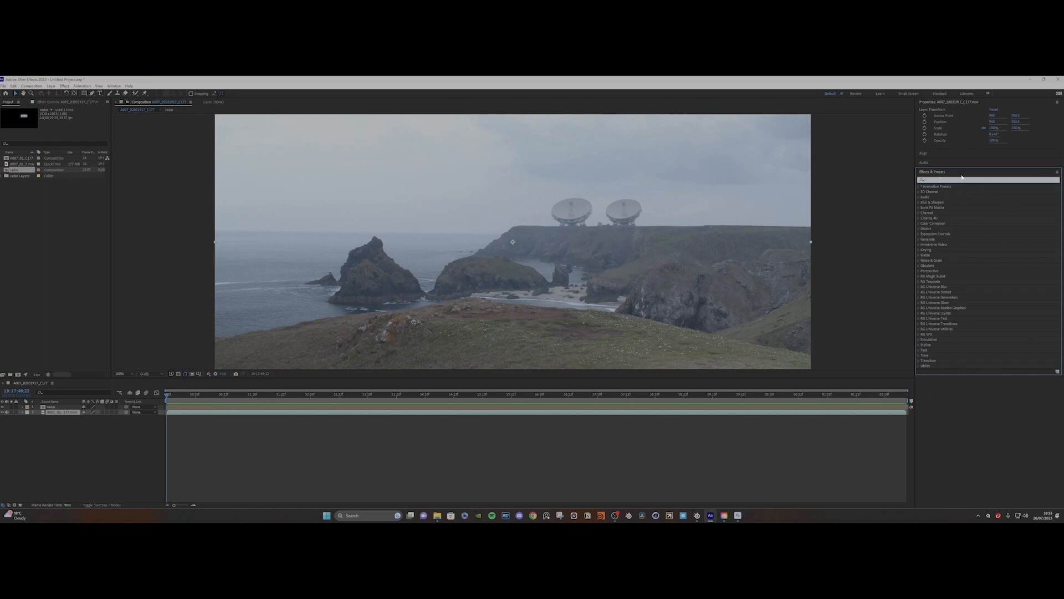
type("3d")
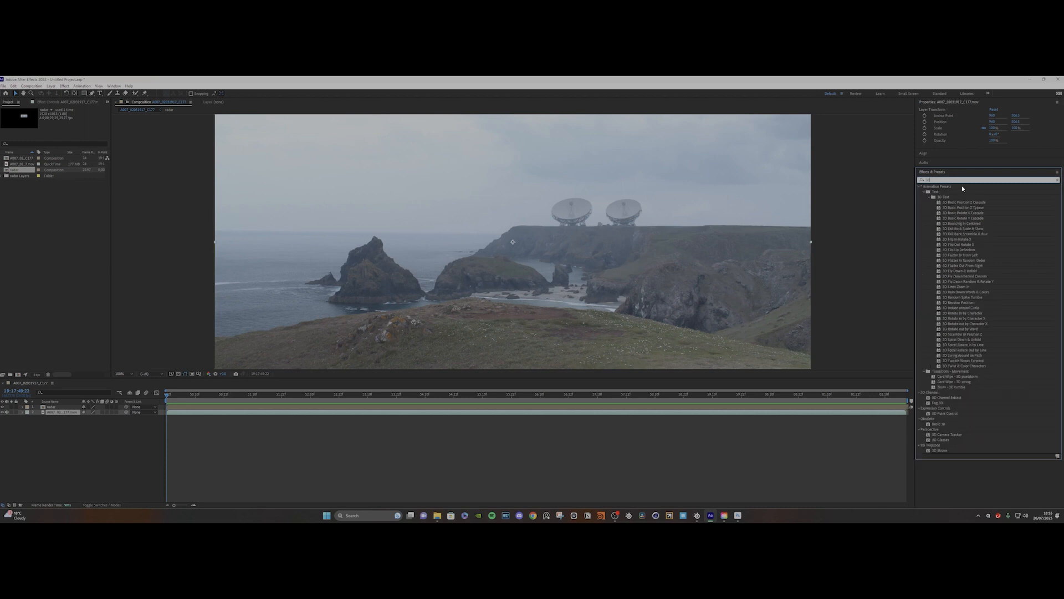
type(" cam")
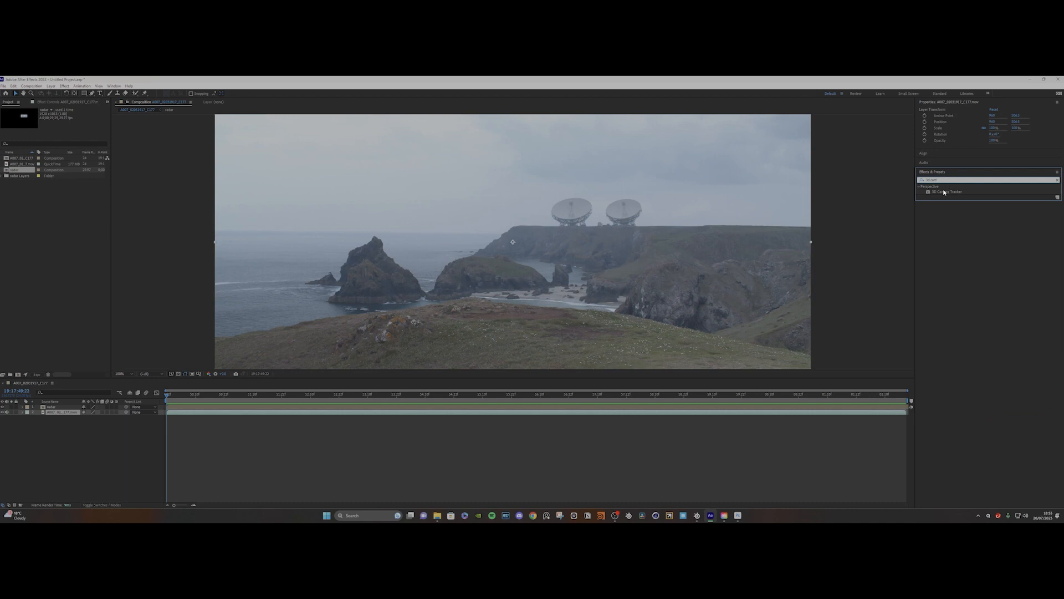
left_click_drag(944, 192, 64, 412)
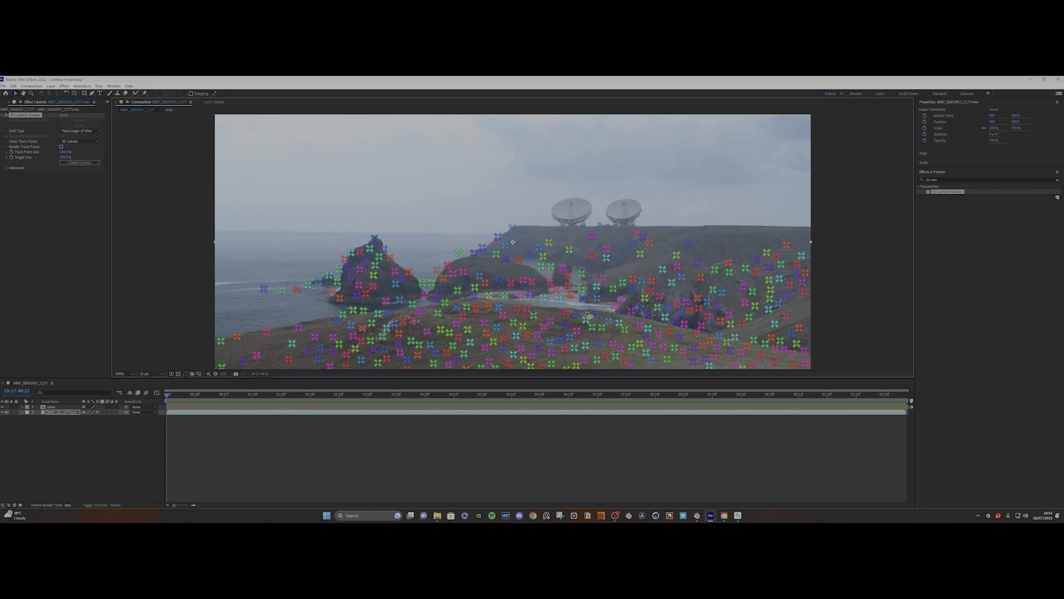
Create a null and camera from a group of track points on the foreground grass, and delete the null
mouse_move(561, 312)
left_mouse_down()
mouse_move(611, 344)
mouse_move(523, 346)
mouse_move(520, 315)
mouse_move(541, 321)
left_mouse_up()
right_click(562, 320)
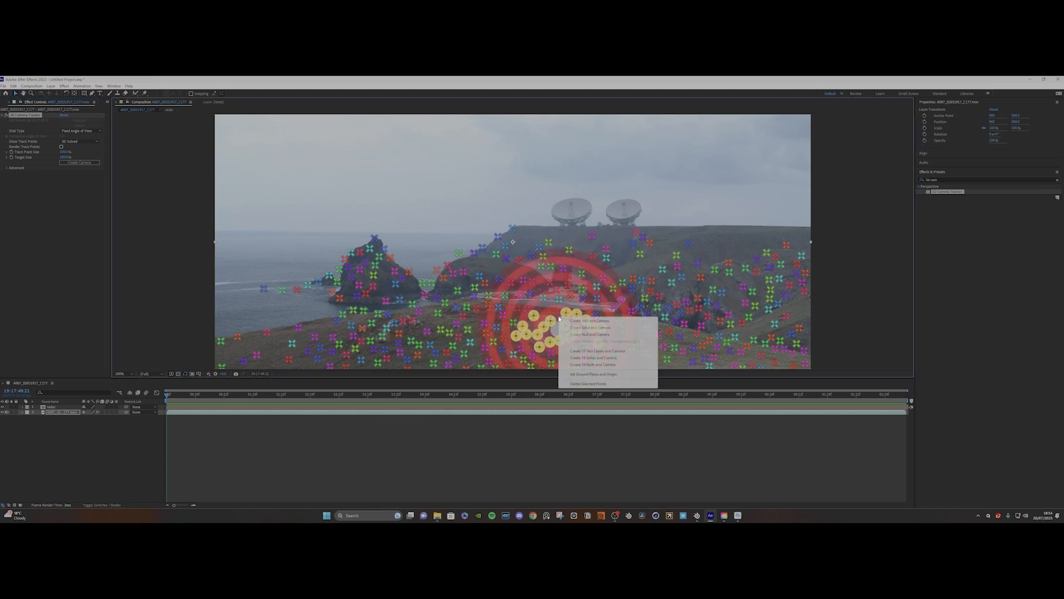
left_click(603, 335)
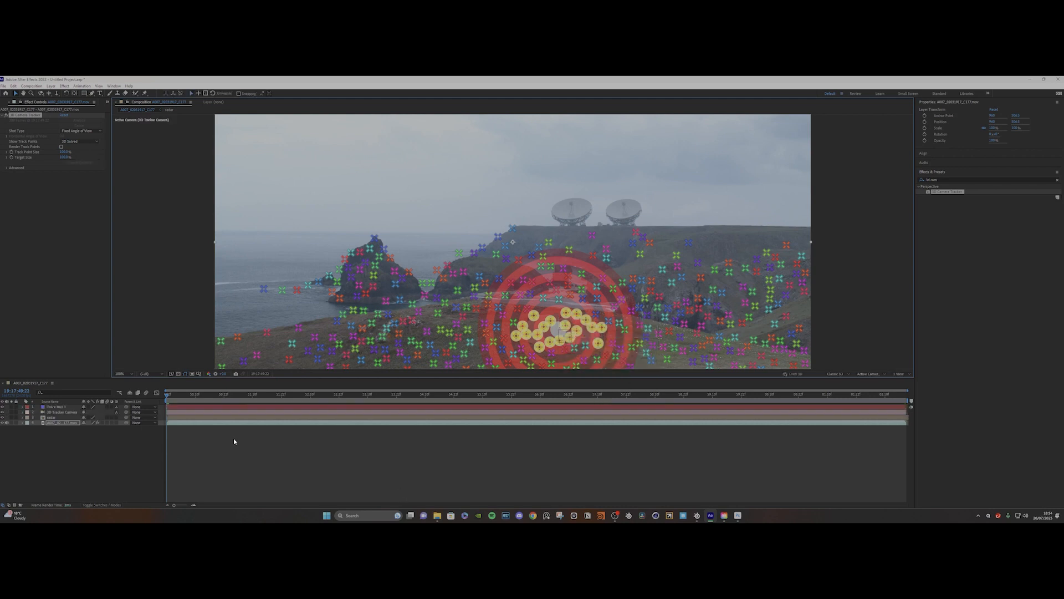
left_click(58, 408)
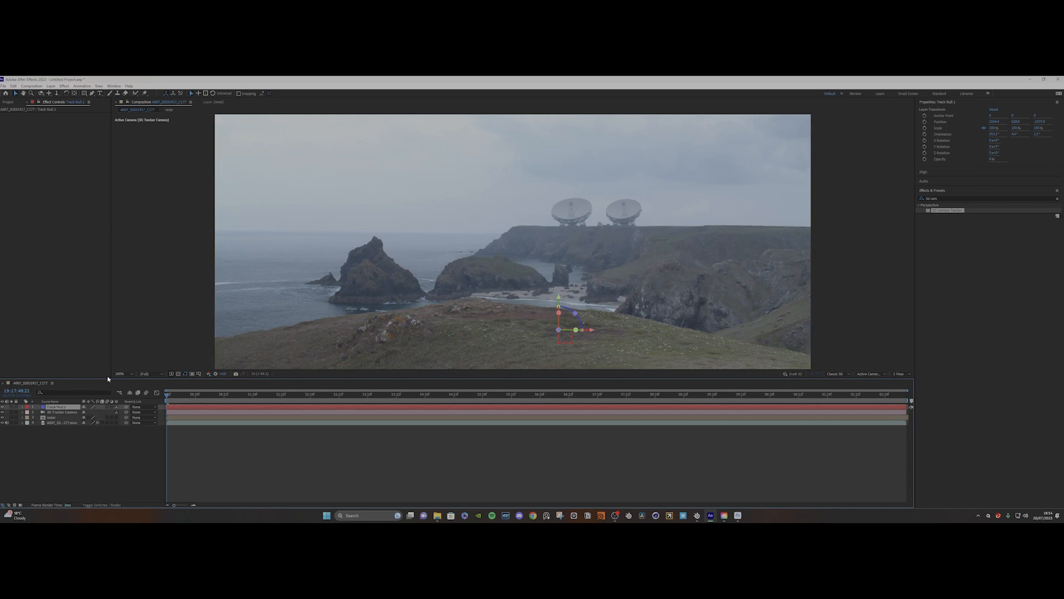
key("Delete")
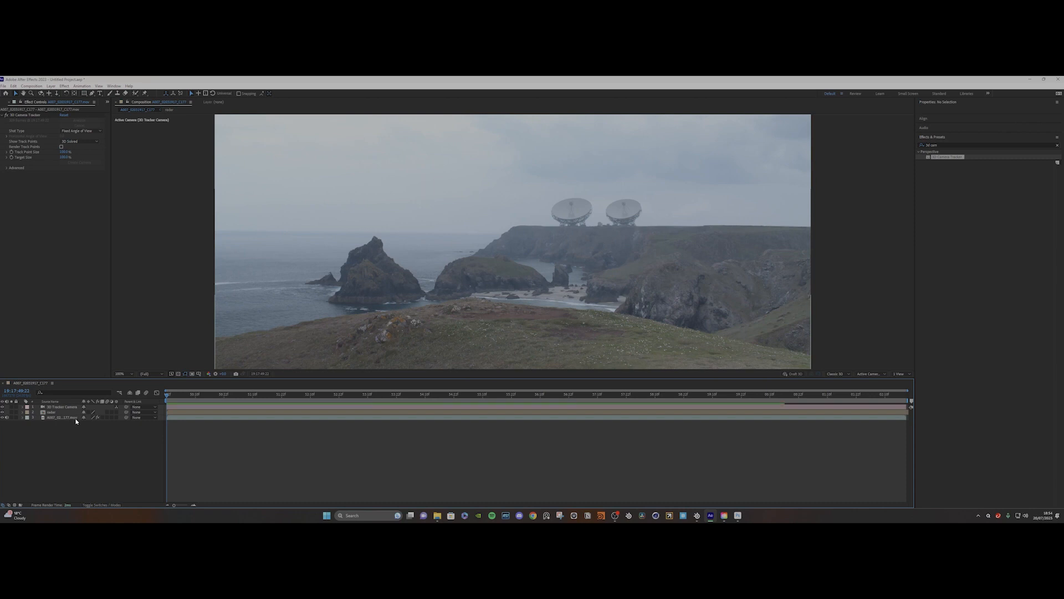
Make the radar layer 3D and raise it along its vertical axis until the dishes sit on the clifftop
left_click(116, 412)
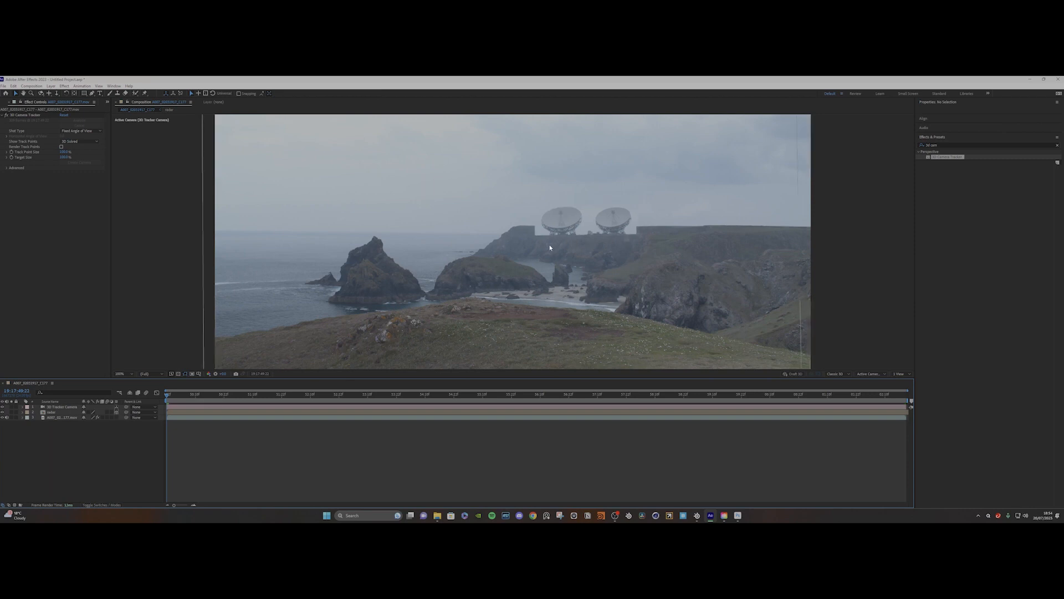
left_click(61, 412)
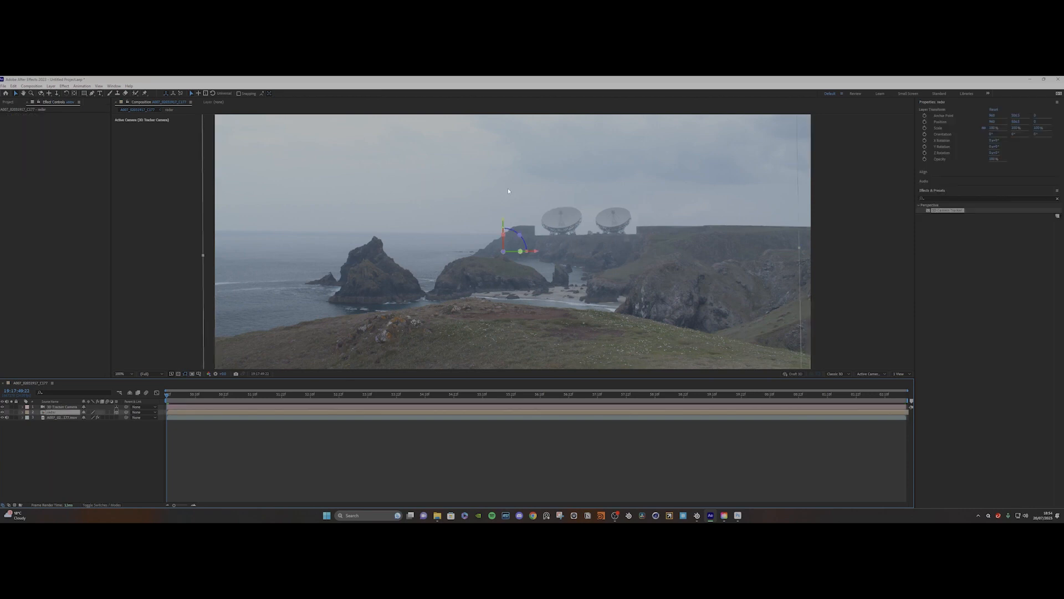
left_click_drag(502, 220, 504, 210)
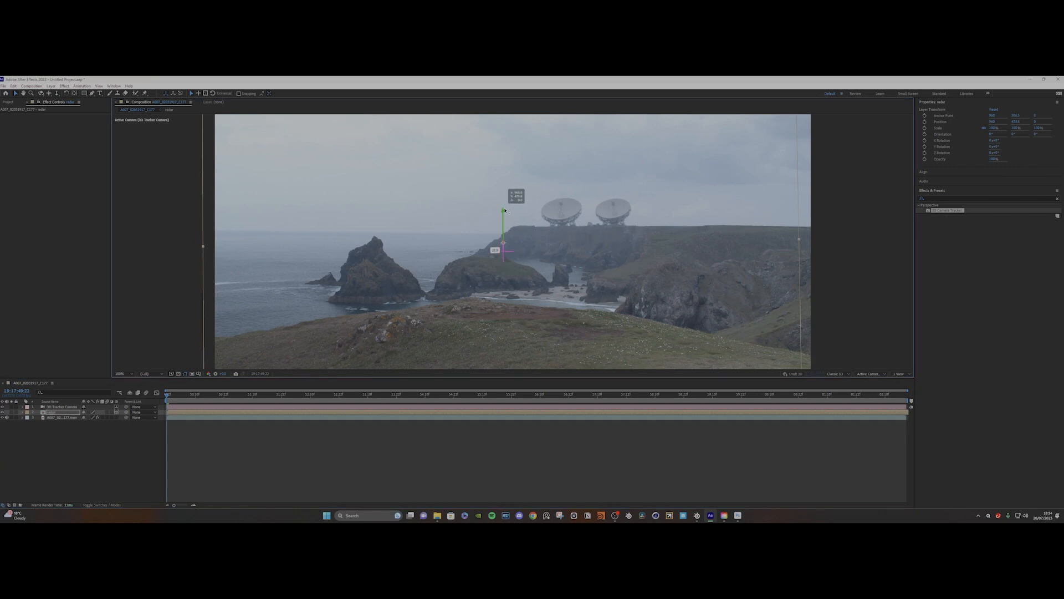
Nudge the radar layer and rotate it slightly about its Z axis to seat it on the clifftop, and preview the shot
left_click_drag(504, 210, 519, 227)
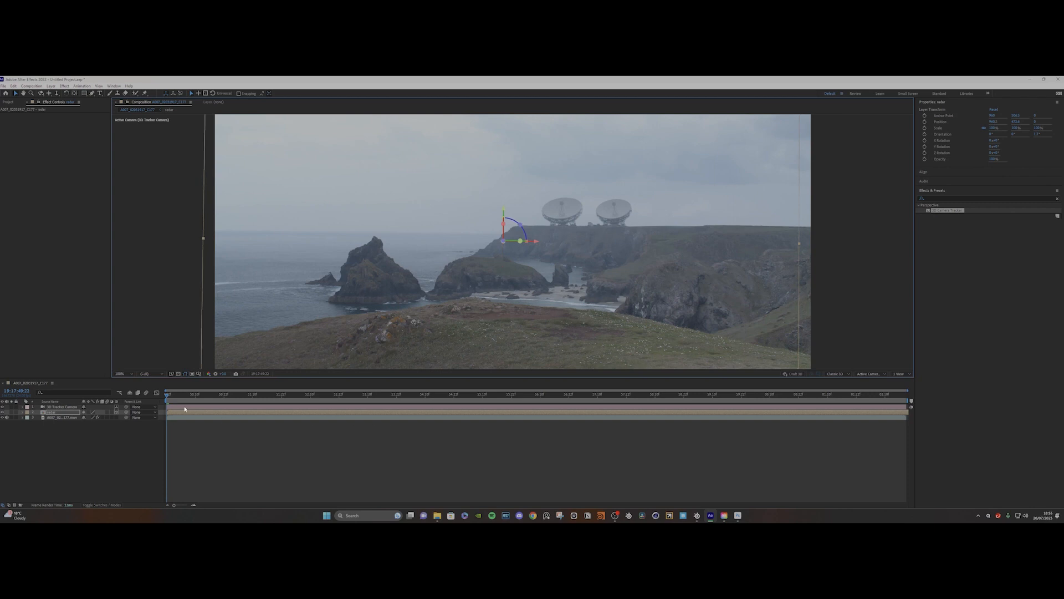
key("space")
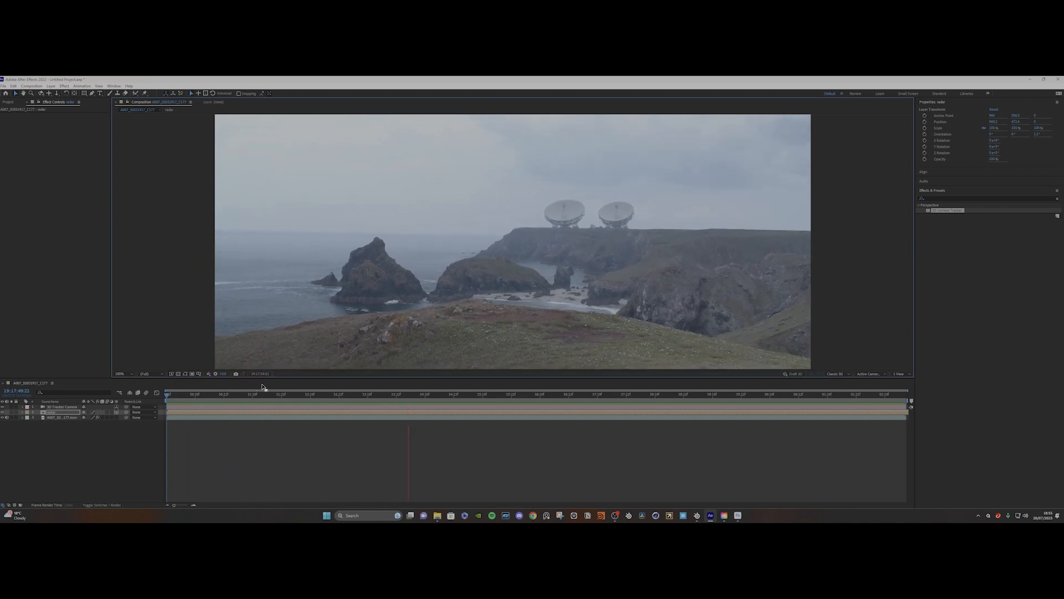
key("space")
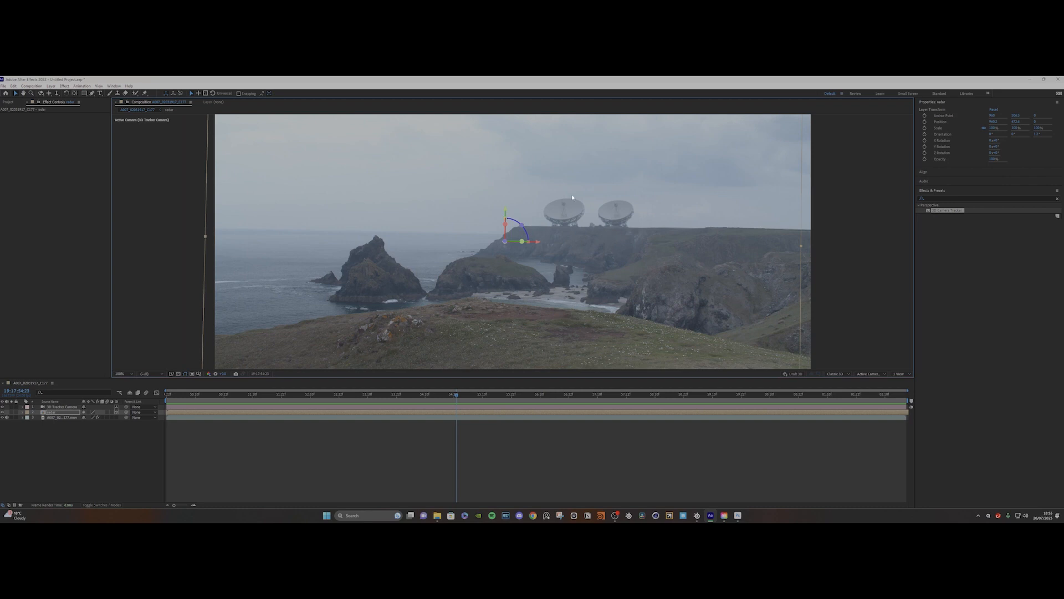
Draw a closed Pen mask on the radar layer around both dishes, their bases and a thin strip of clifftop
scroll(608, 197, "up", 2)
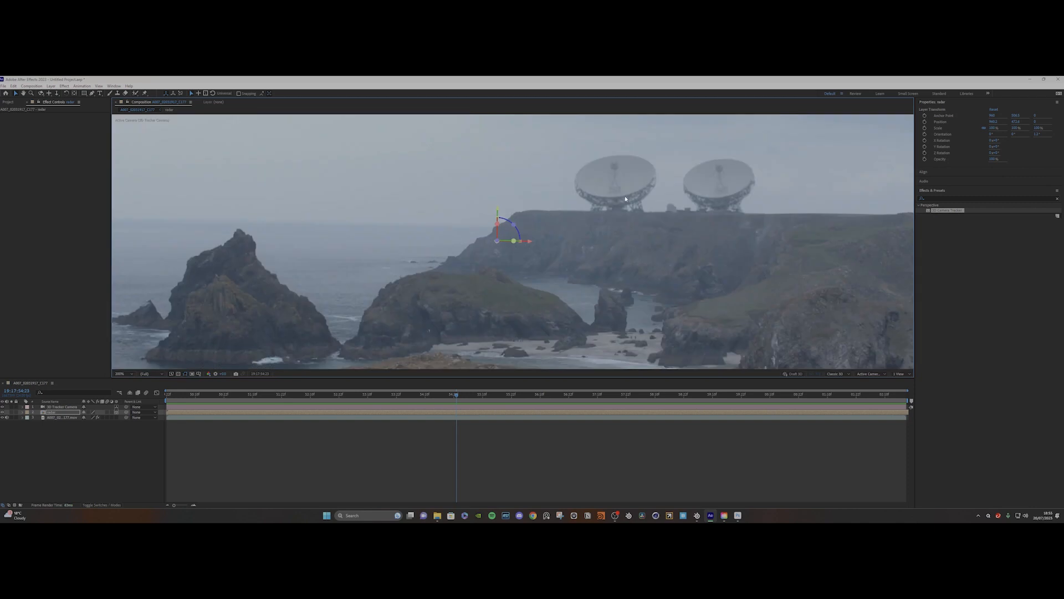
scroll(731, 264, "up", 2)
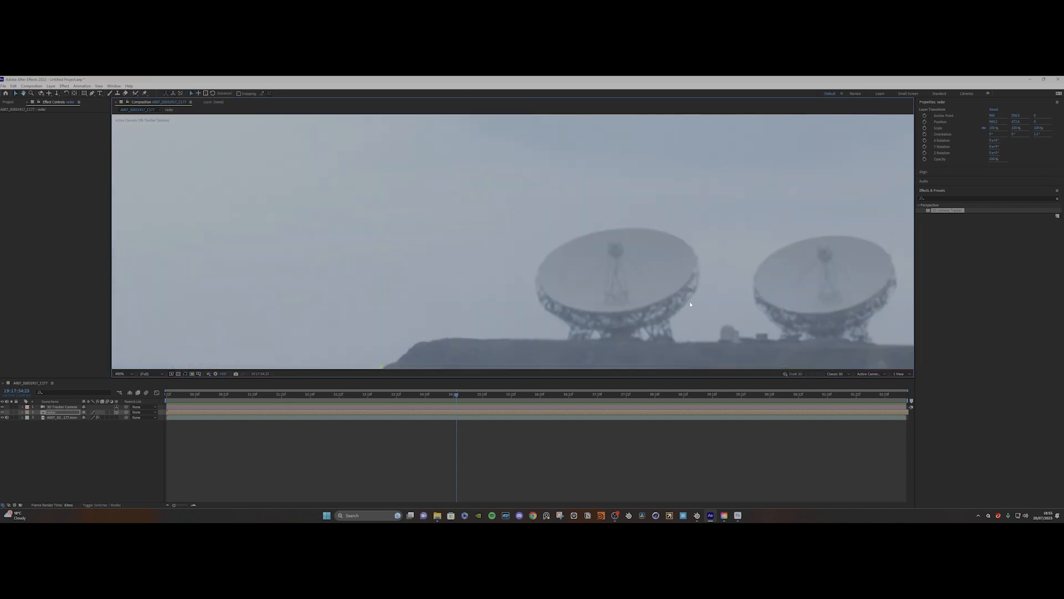
scroll(746, 207, "down", 2)
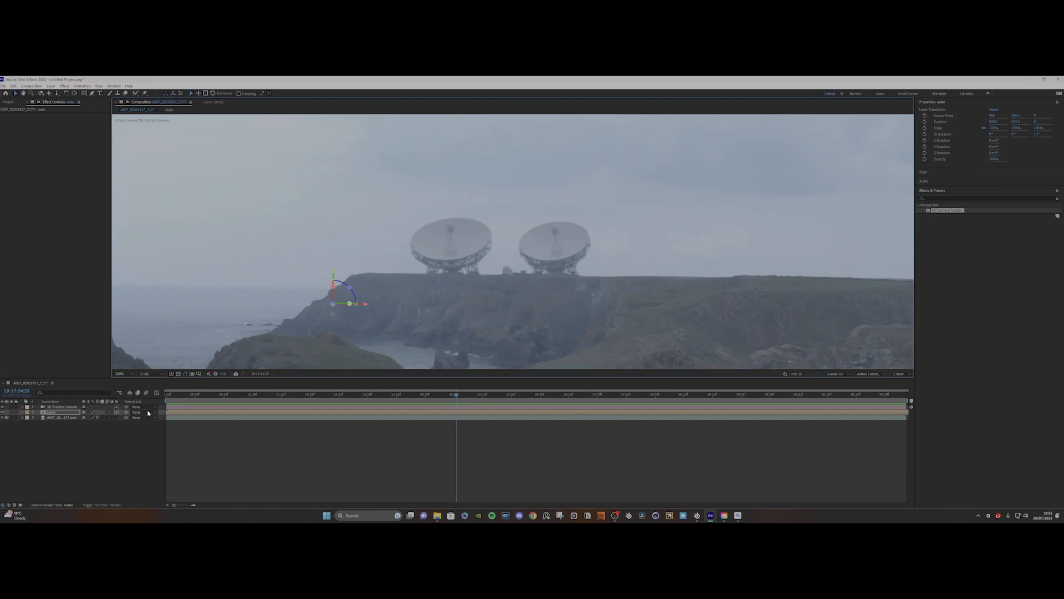
left_click(54, 412)
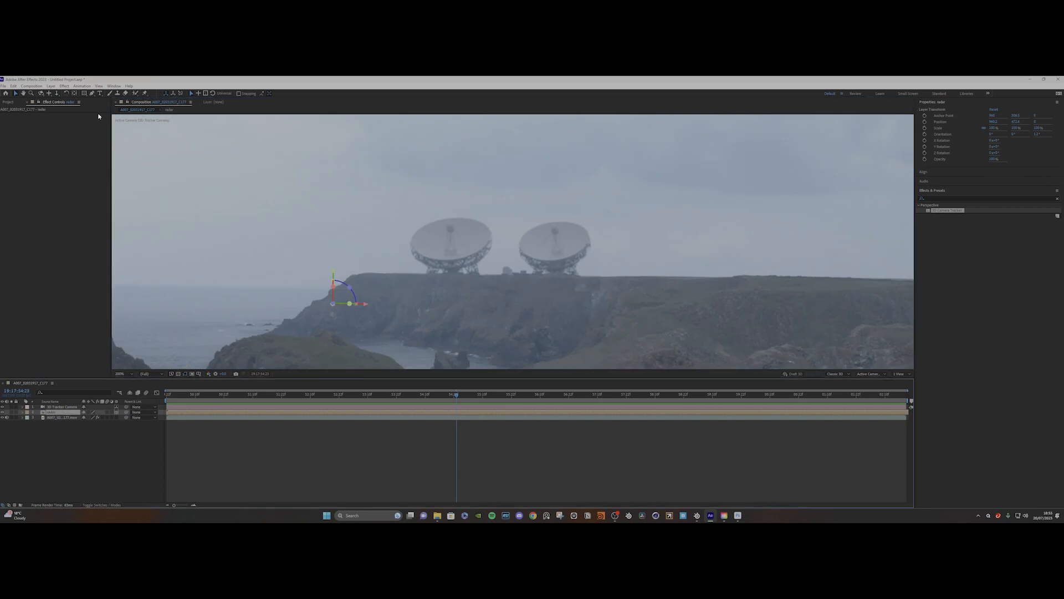
left_click(92, 93)
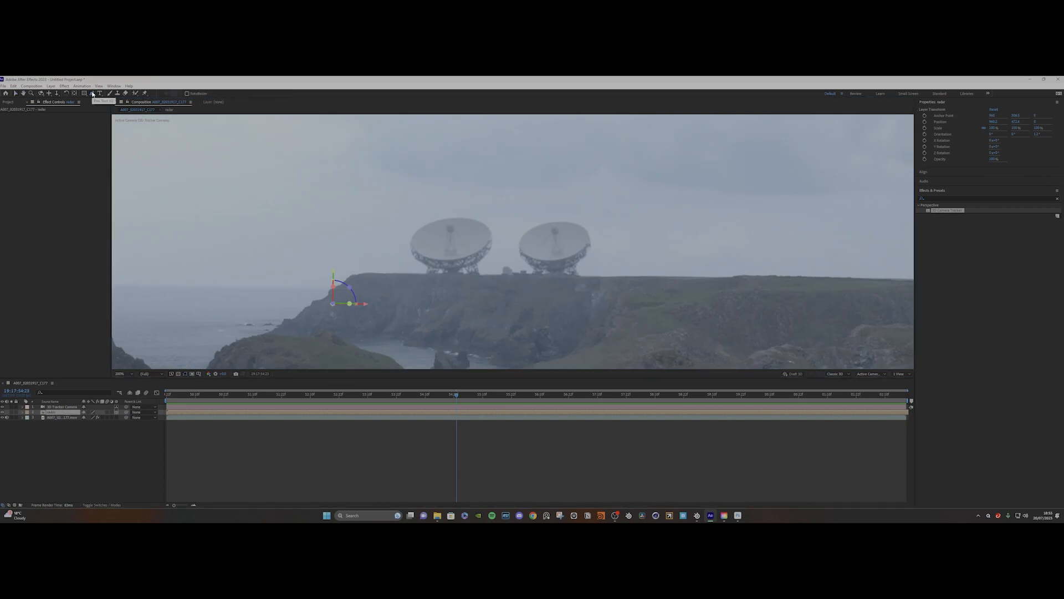
left_click(433, 203)
left_click(414, 207)
left_click(404, 223)
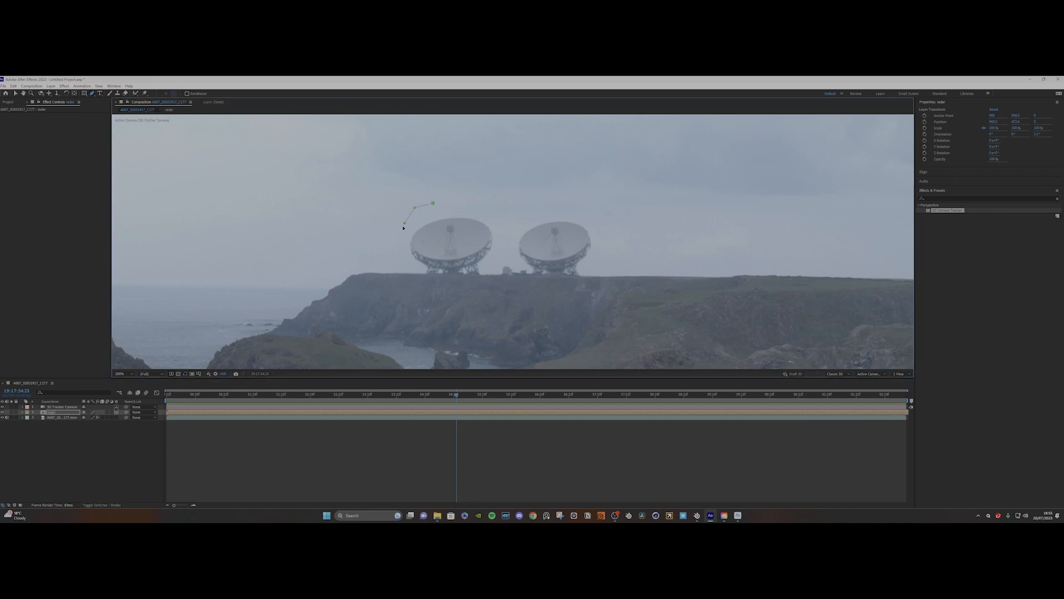
left_click(398, 260)
left_click(400, 269)
left_click(404, 277)
left_click(430, 284)
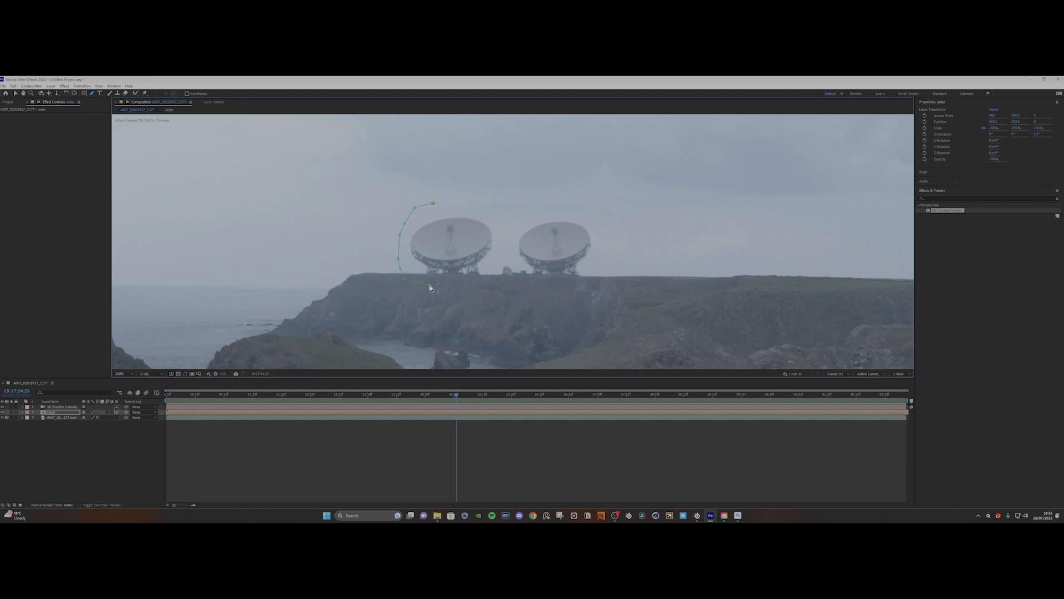
left_click(467, 285)
left_click(519, 286)
left_click(546, 285)
left_click(573, 286)
left_click(598, 281)
left_click(596, 272)
left_click(597, 234)
left_click(594, 226)
left_click(465, 206)
left_click(444, 206)
left_click(433, 204)
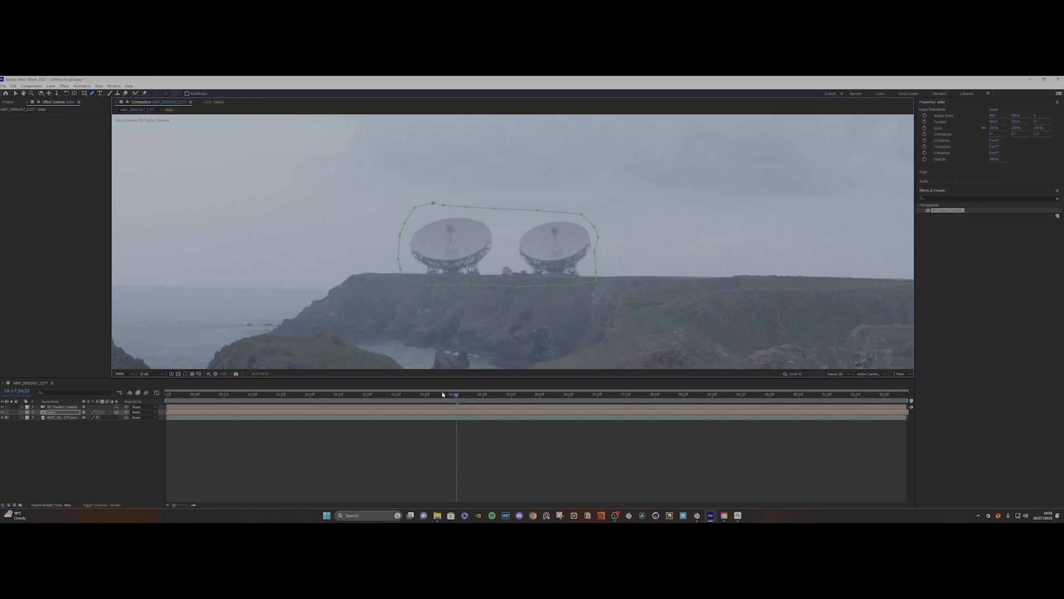
Expand the radar layer's mask properties and feather the mask edge to blend the dishes into the footage
mouse_move(446, 394)
left_mouse_down()
mouse_move(424, 394)
mouse_move(447, 394)
left_mouse_up()
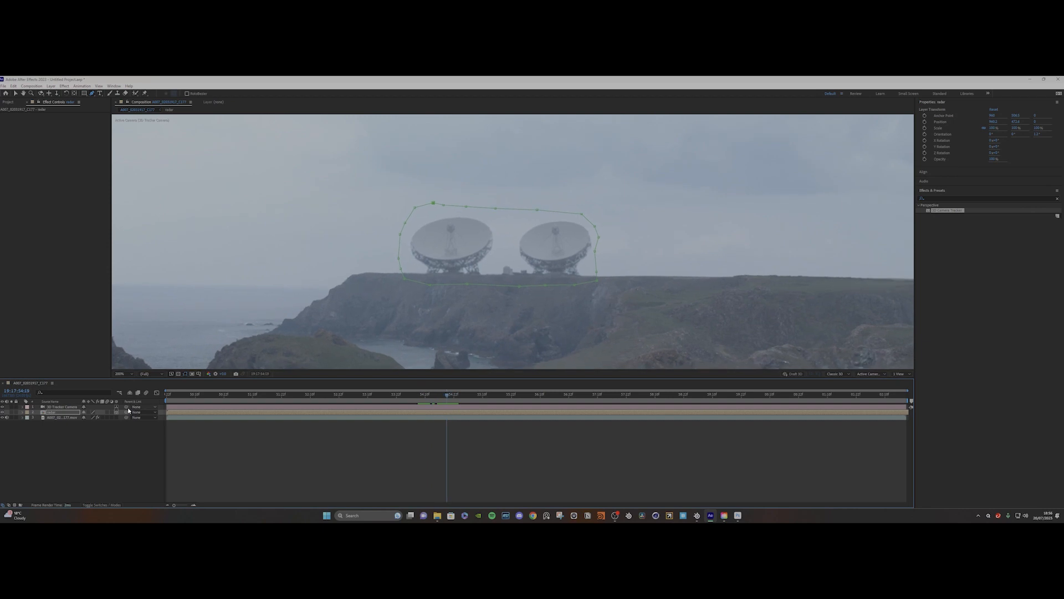
left_click(22, 412)
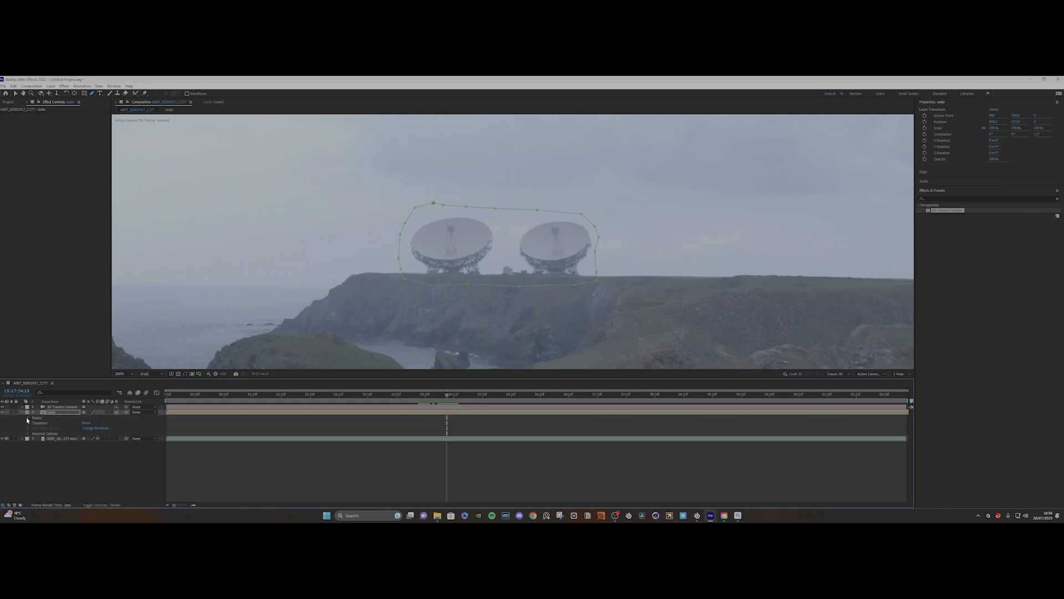
left_click(28, 418)
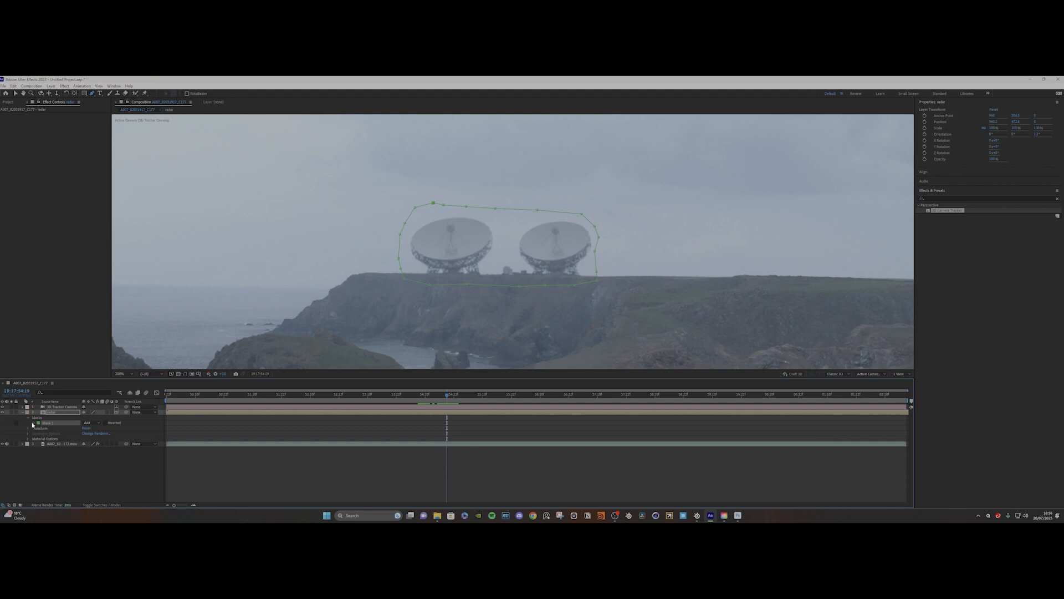
left_click(32, 423)
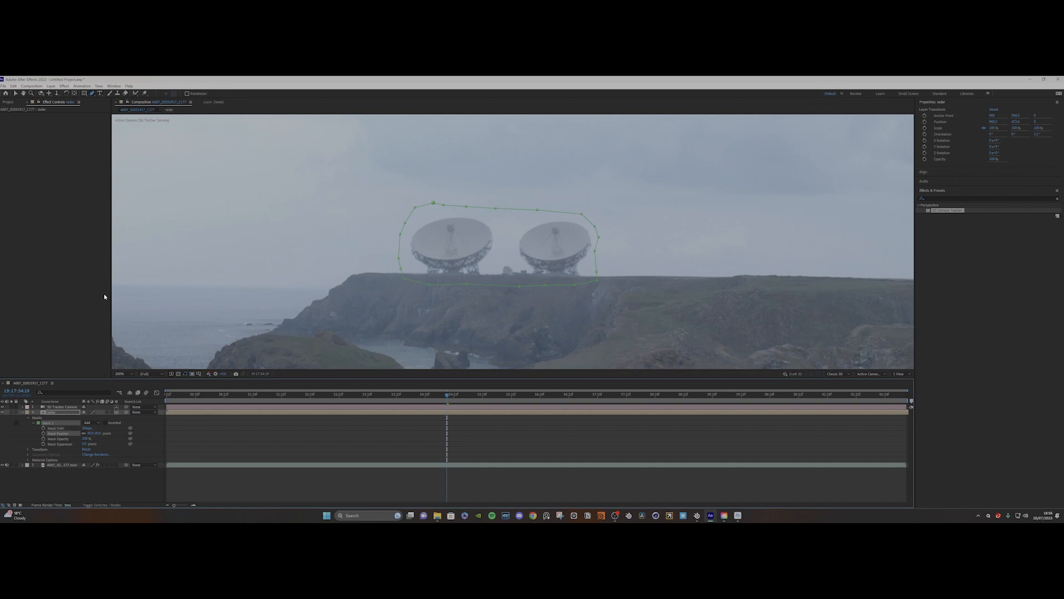
left_click(74, 289)
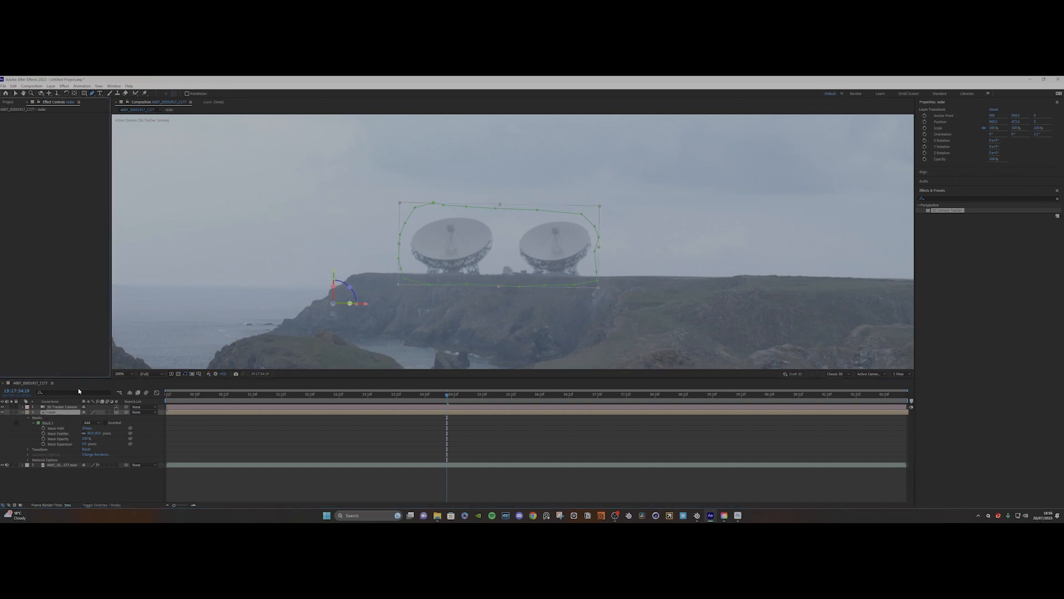
Hide the mask outline and examine how the radar dishes blend with the cliff and sky, close up and in the wider frame
left_click(66, 408)
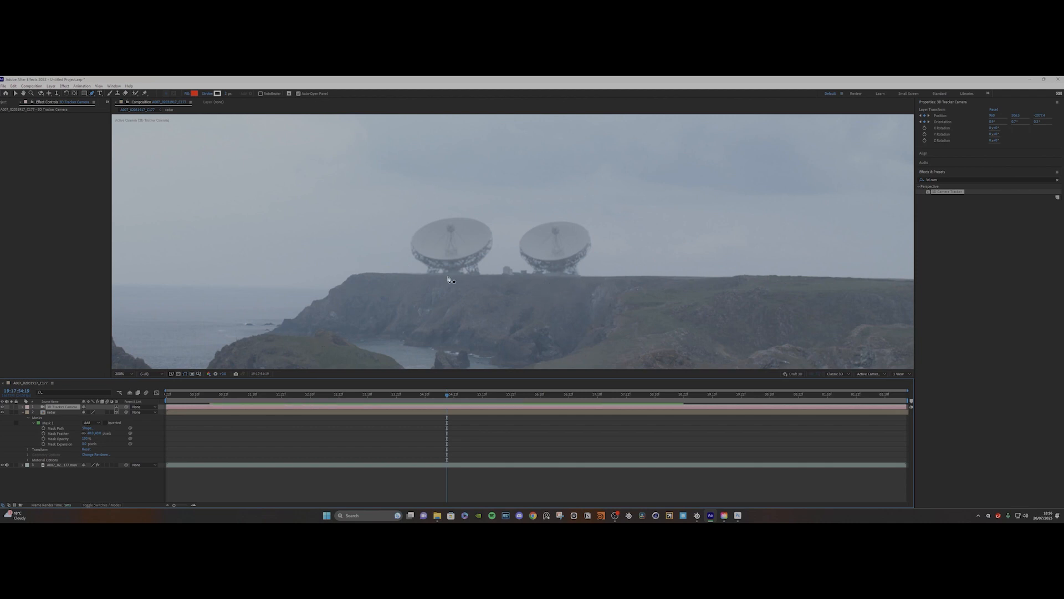
scroll(360, 299, "down", 2)
scroll(308, 279, "up", 1)
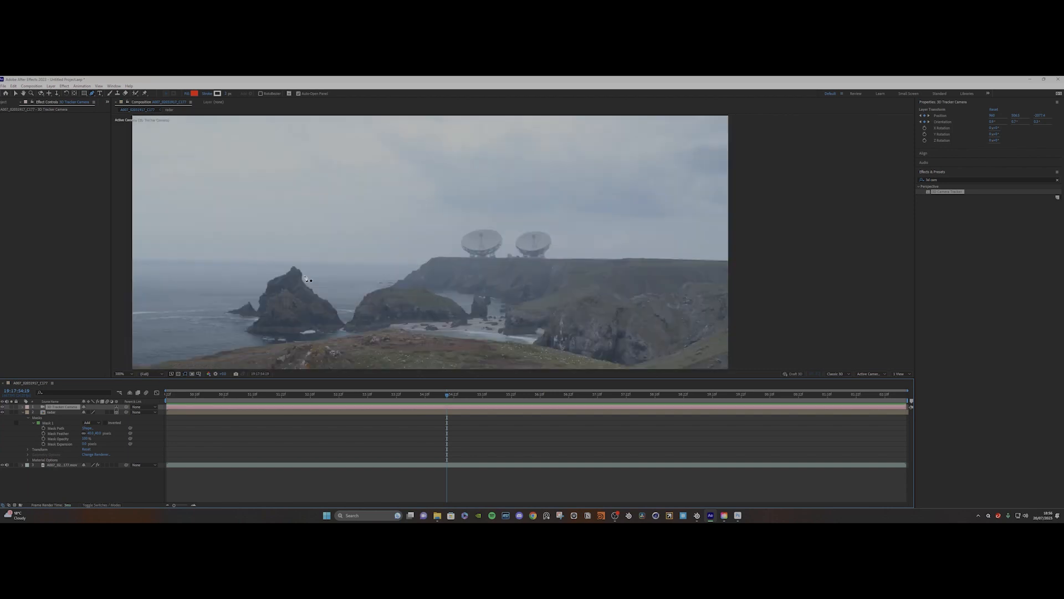
left_click_drag(283, 280, 340, 276)
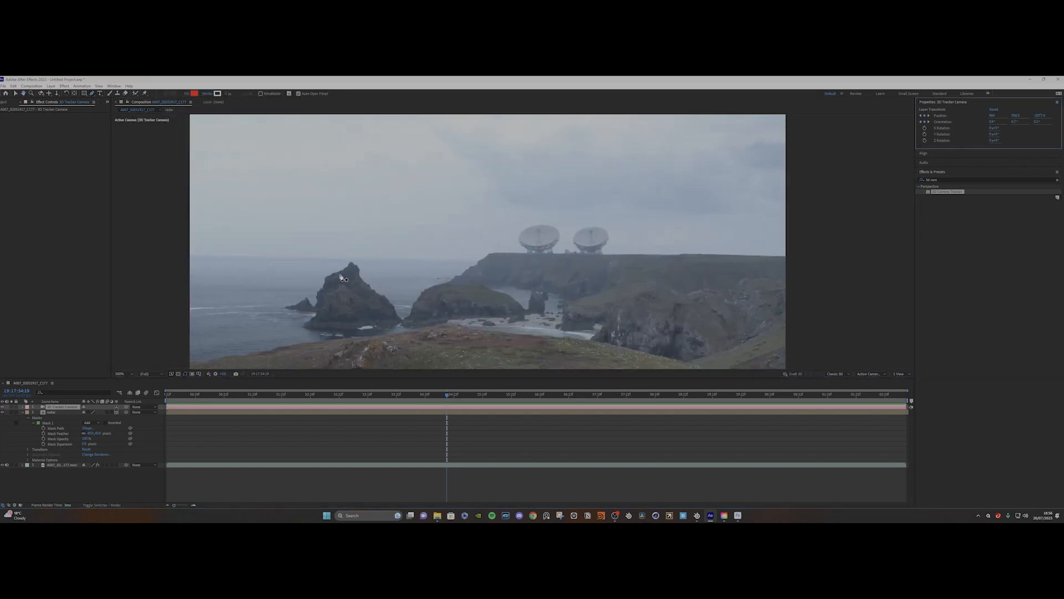
scroll(340, 277, "down", 1)
scroll(340, 278, "up", 1)
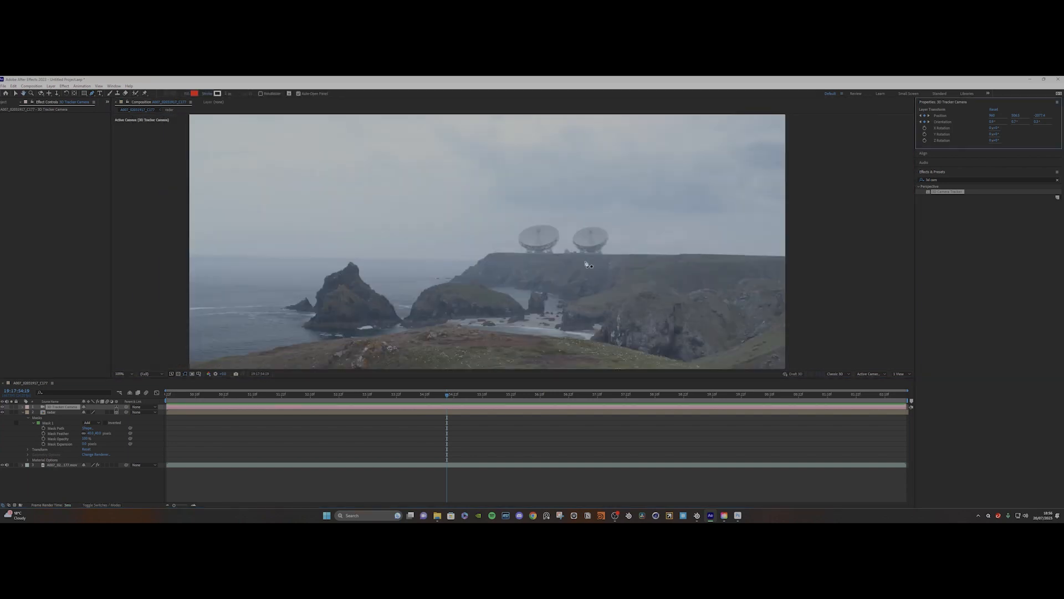
scroll(588, 264, "up", 2)
left_click_drag(584, 268, 490, 255)
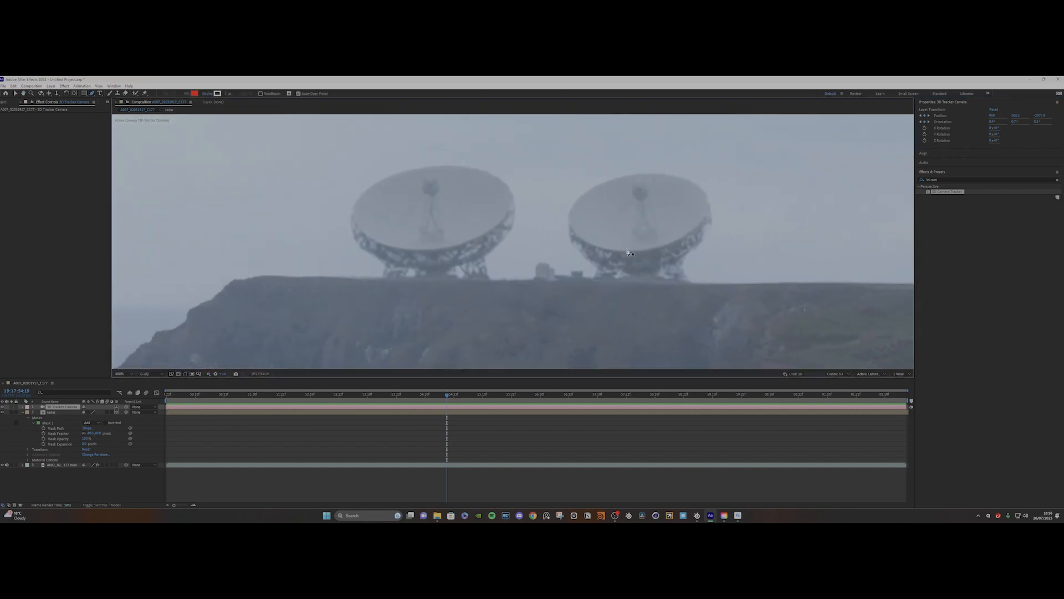
scroll(529, 229, "down", 1)
scroll(498, 244, "left", 3)
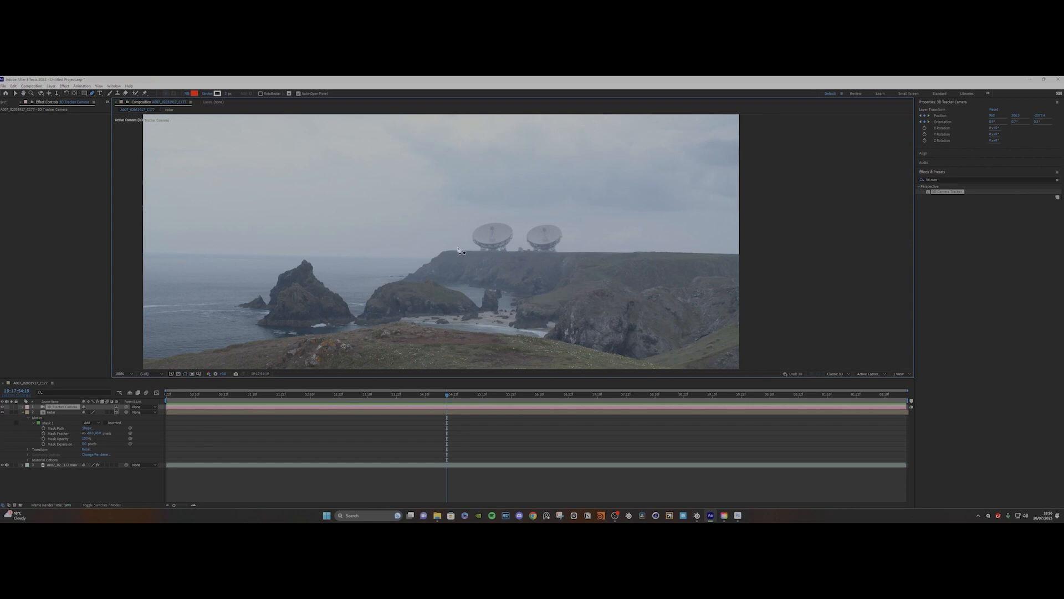
scroll(492, 251, "down", 2)
scroll(491, 251, "up", 1)
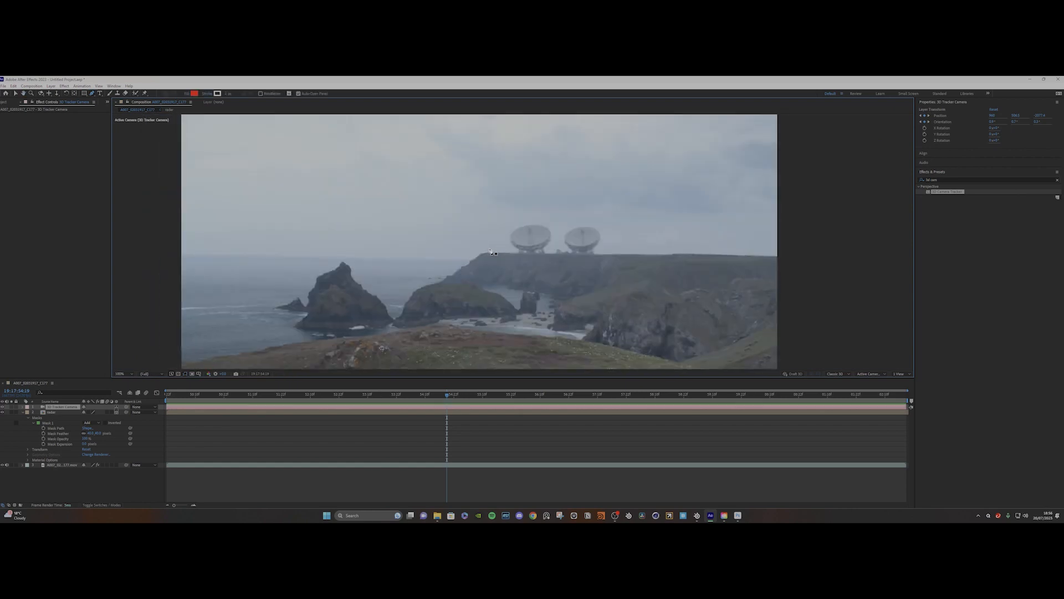
Search the effects for "sharp" and apply the Sharpen effect to the radar layer
left_click(941, 179)
key("BackSpace")
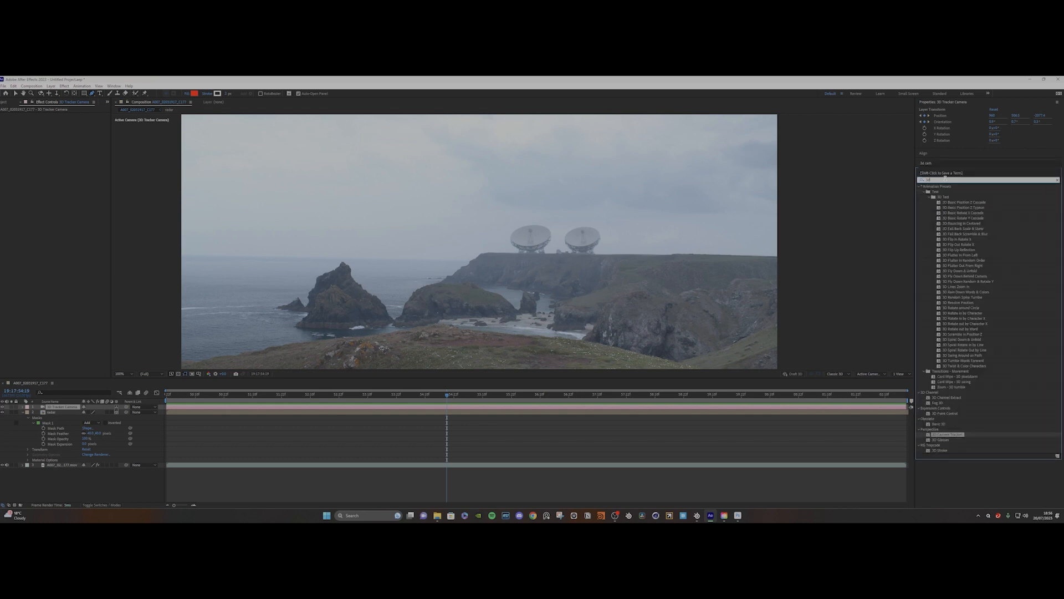
type("sharp")
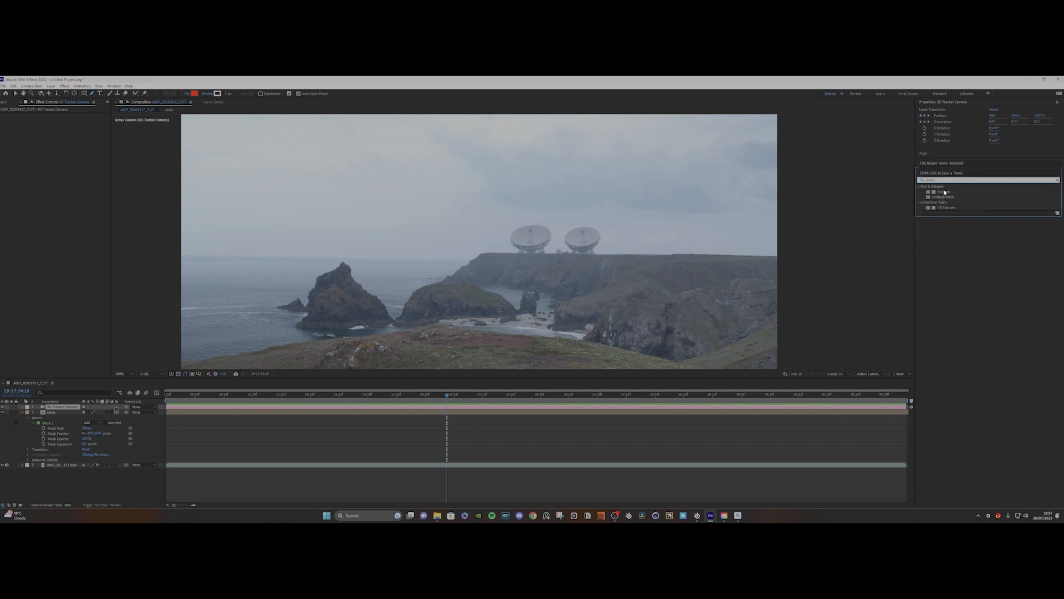
left_click_drag(945, 192, 59, 413)
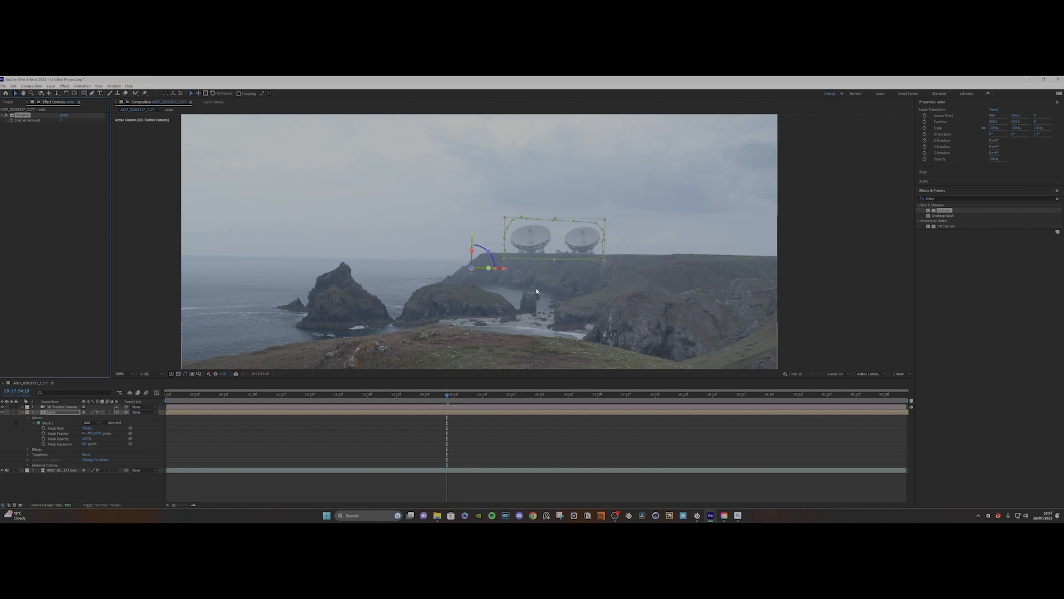
Raise the Sharpen amount on the radar layer to bring out the dish edges, and deselect the layer to check them
scroll(557, 287, "up", 4)
scroll(555, 297, "up", 2)
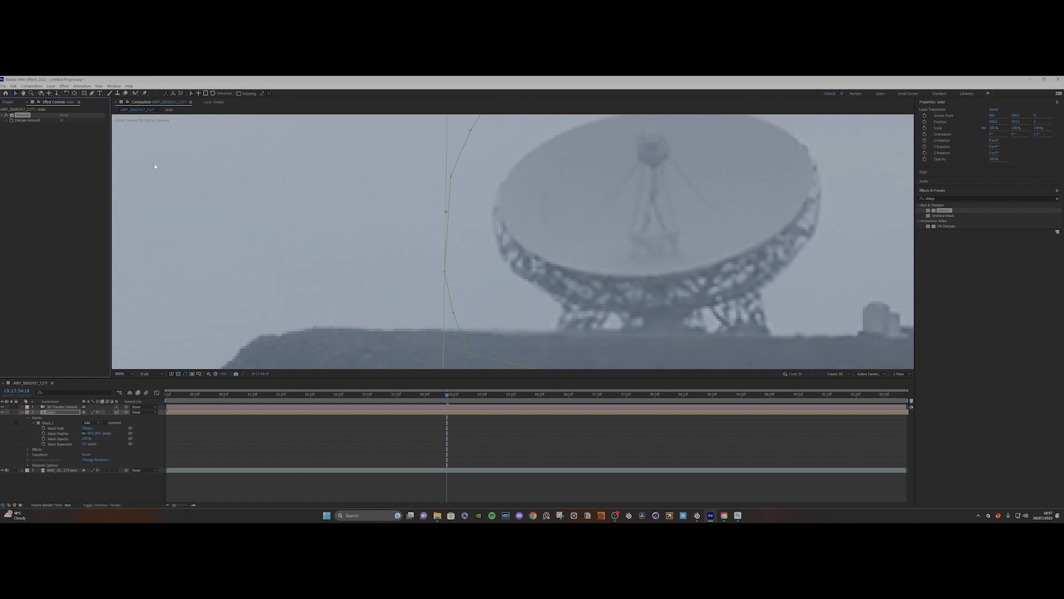
scroll(181, 237, "down", 4)
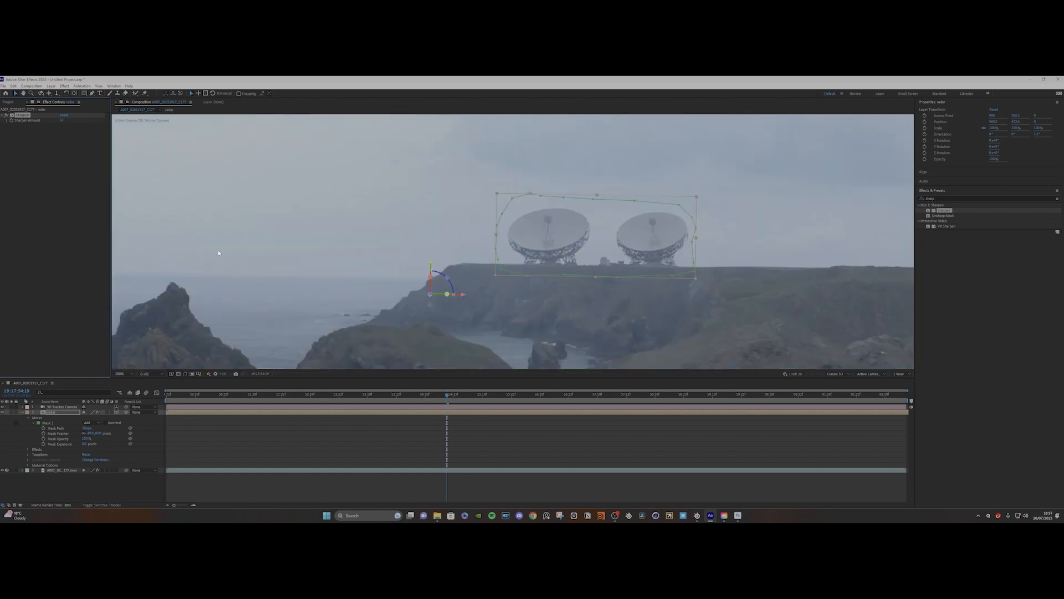
left_click(213, 257)
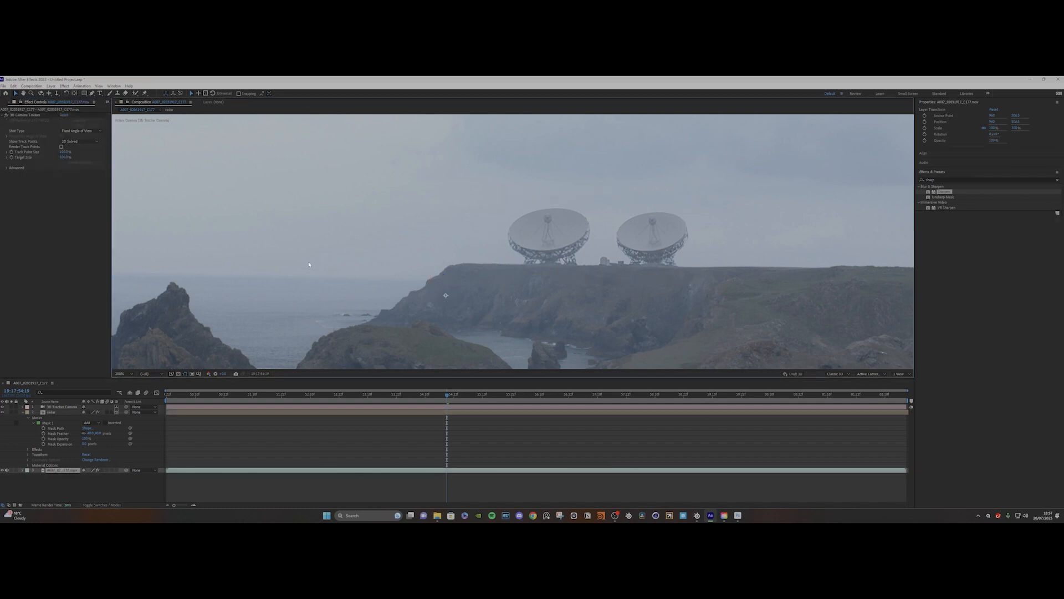
Place a letterbox bar image above all layers, reduce its height to fit the composition frame, and check the framing
scroll(310, 264, "down", 2)
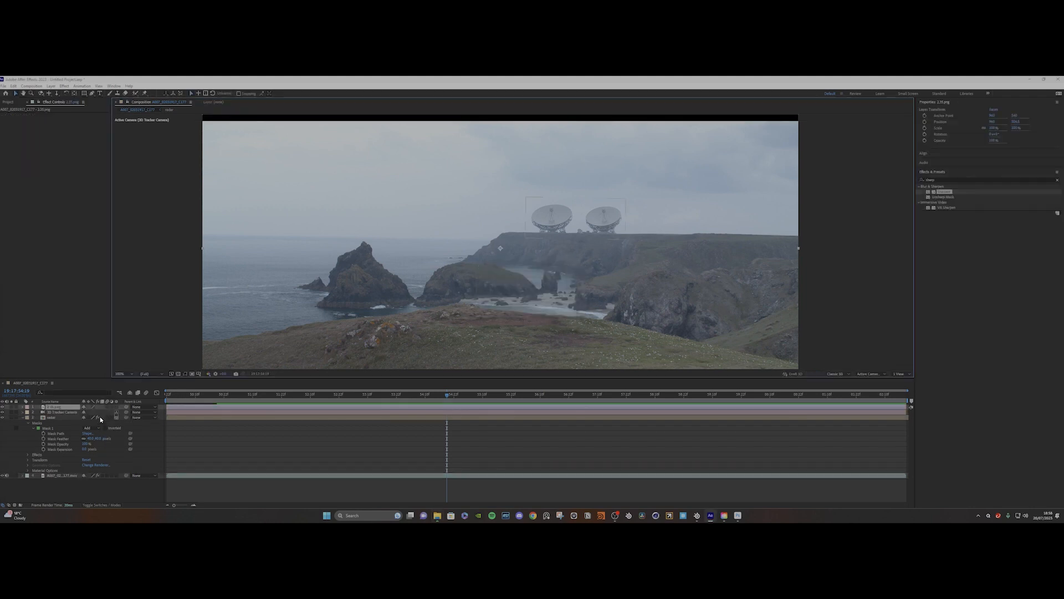
scroll(358, 295, "down", 2)
scroll(467, 241, "up", 2)
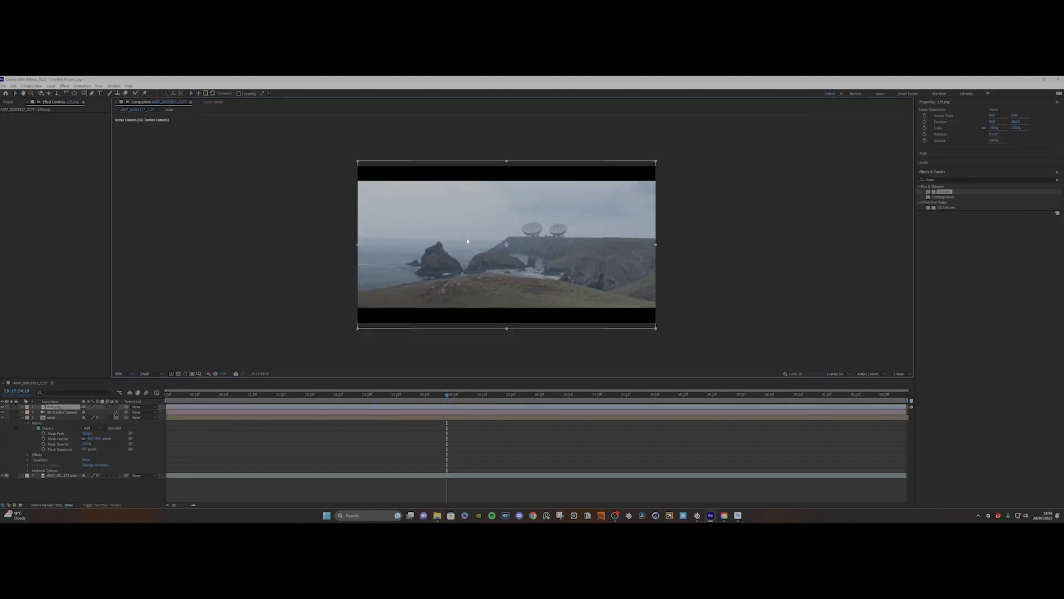
left_click_drag(507, 161, 507, 165)
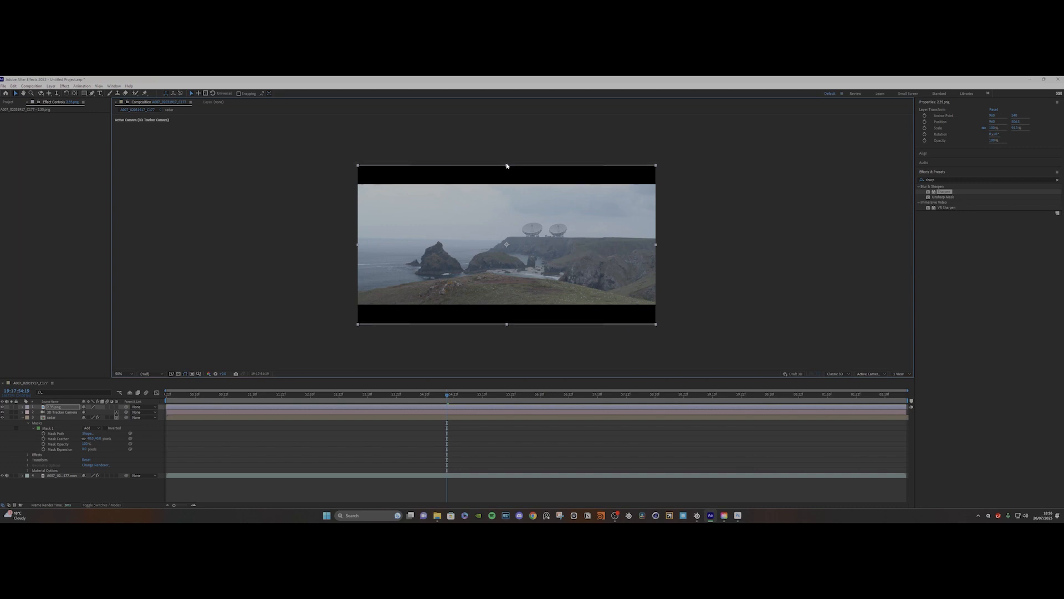
scroll(501, 180, "up", 2)
scroll(501, 207, "down", 2)
left_click(76, 493)
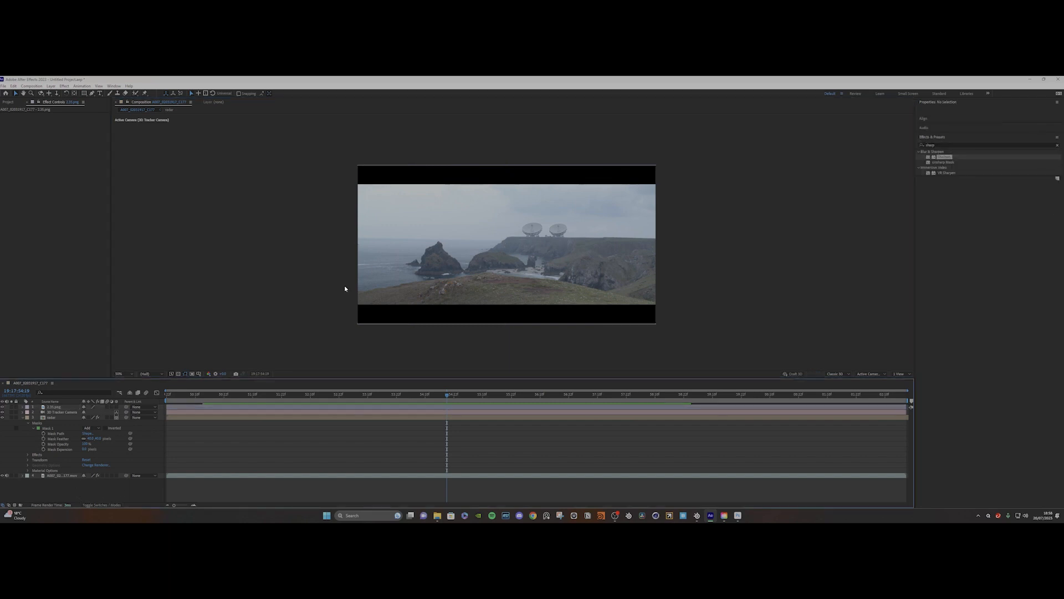
key("period")
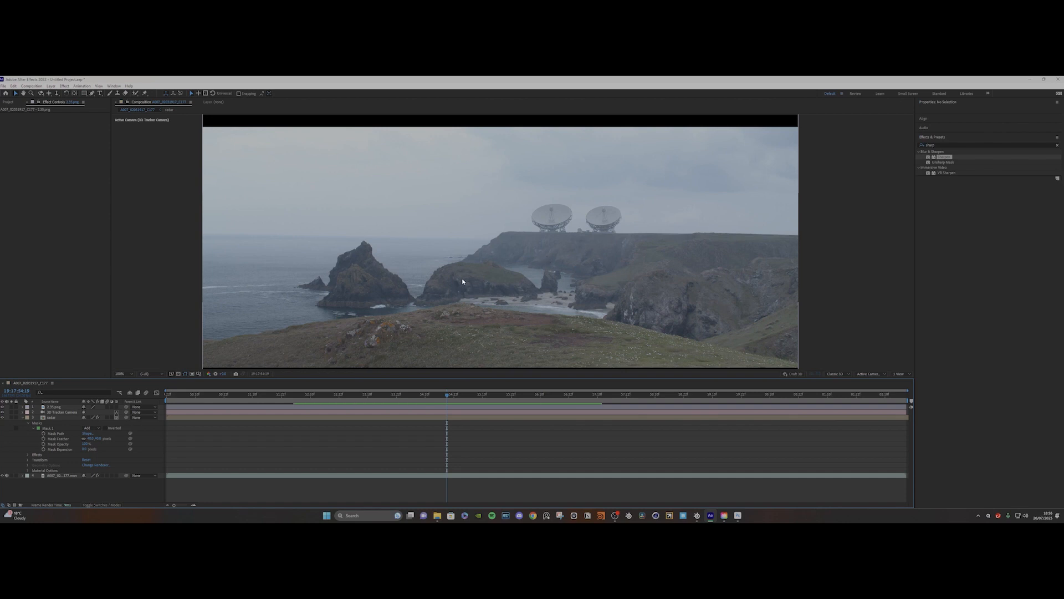
key("comma")
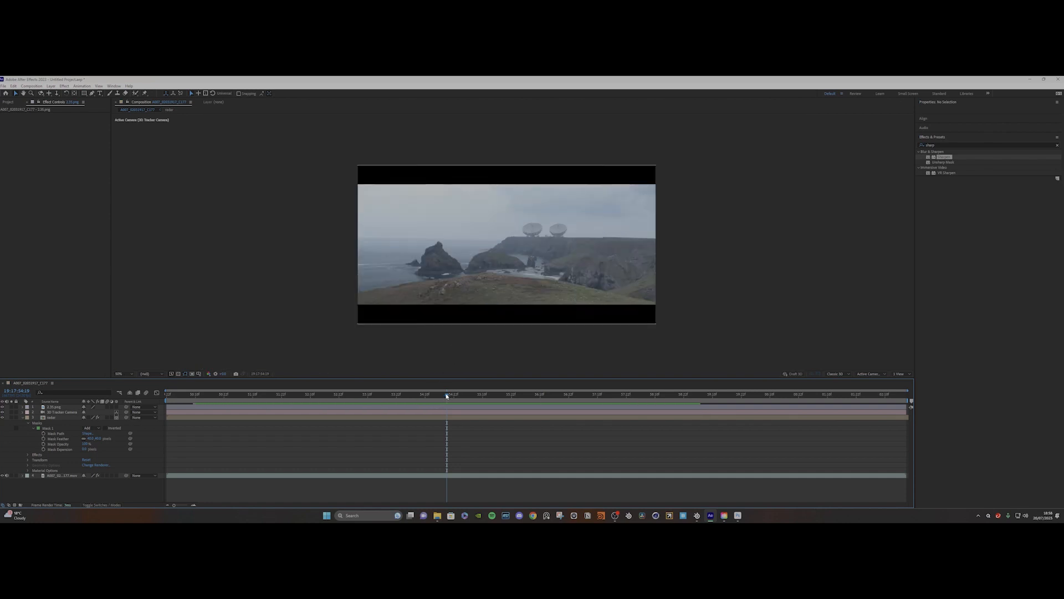
Preview the composition from near its beginning to check how the radar station tracks with the moving footage under the letterbox
left_click_drag(446, 398, 198, 394)
key("space")
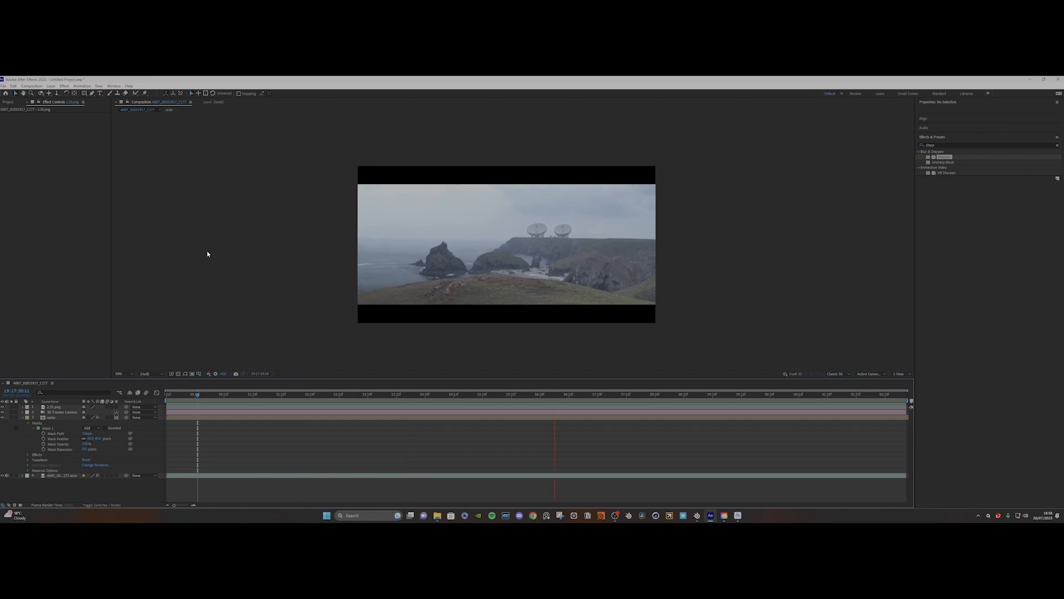
key("space")
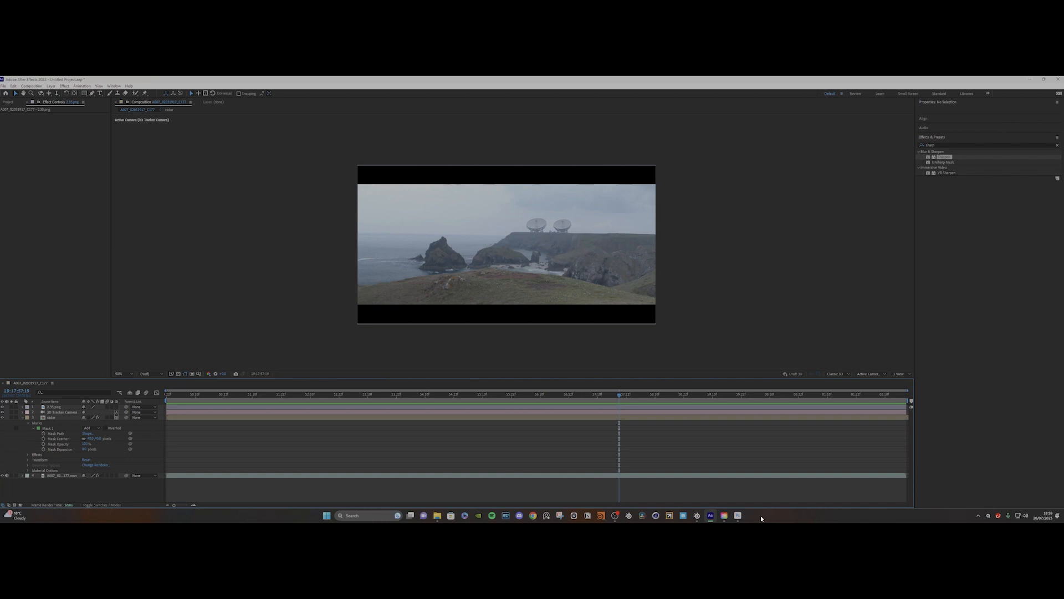
Switch to Photoshop, browse the radar station generative layer's variations, and generate a new set from the same prompt
left_click(737, 516)
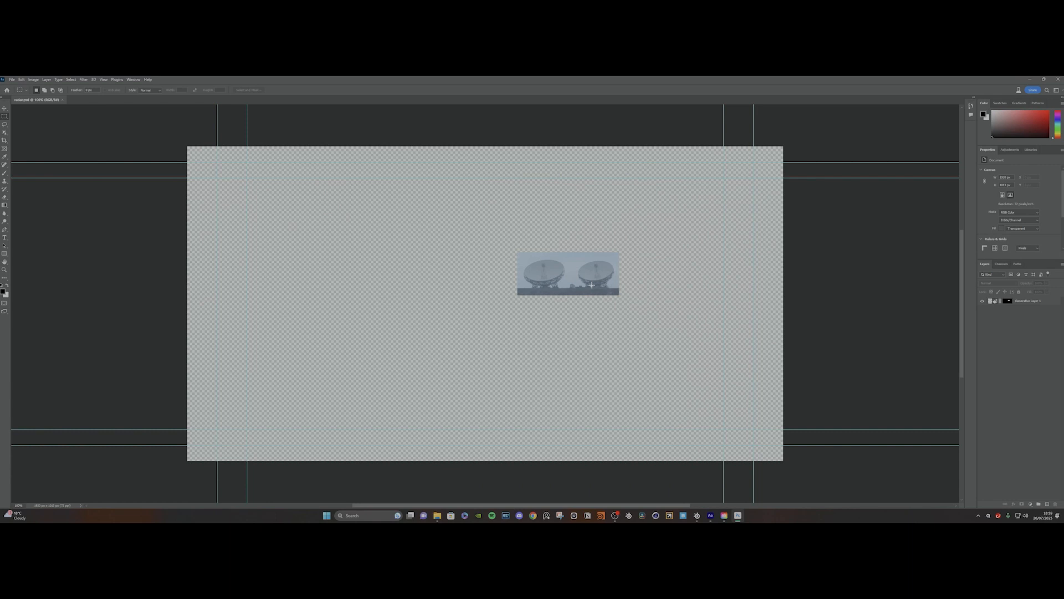
left_click(1030, 302)
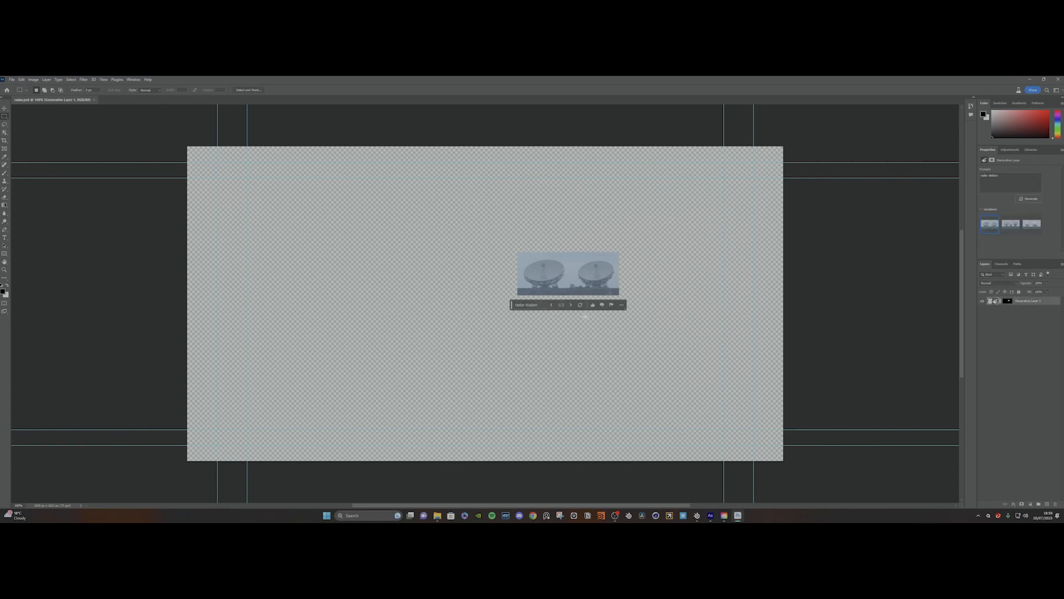
left_click(571, 304)
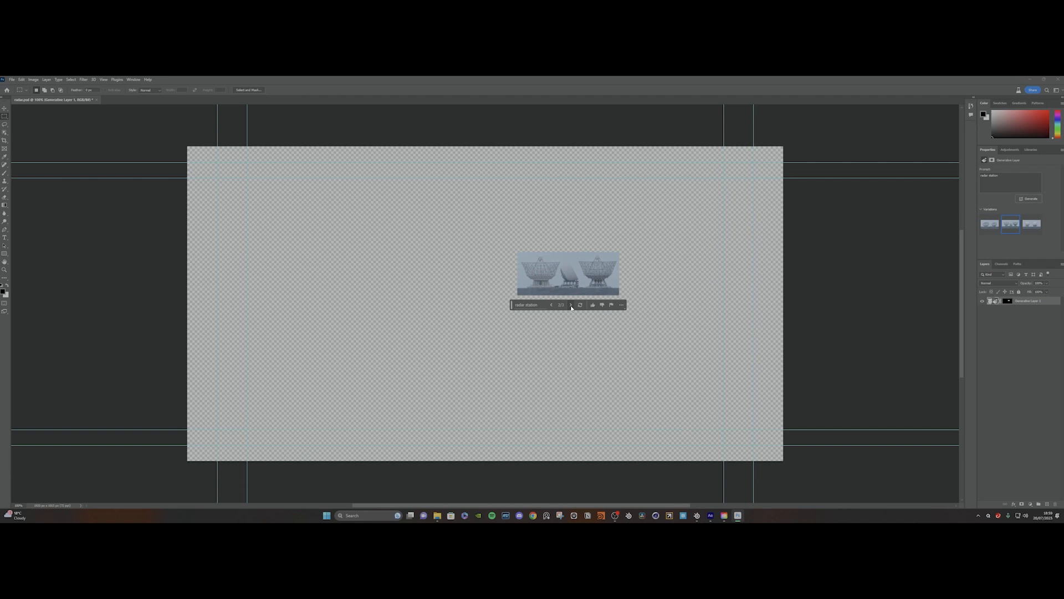
left_click(571, 305)
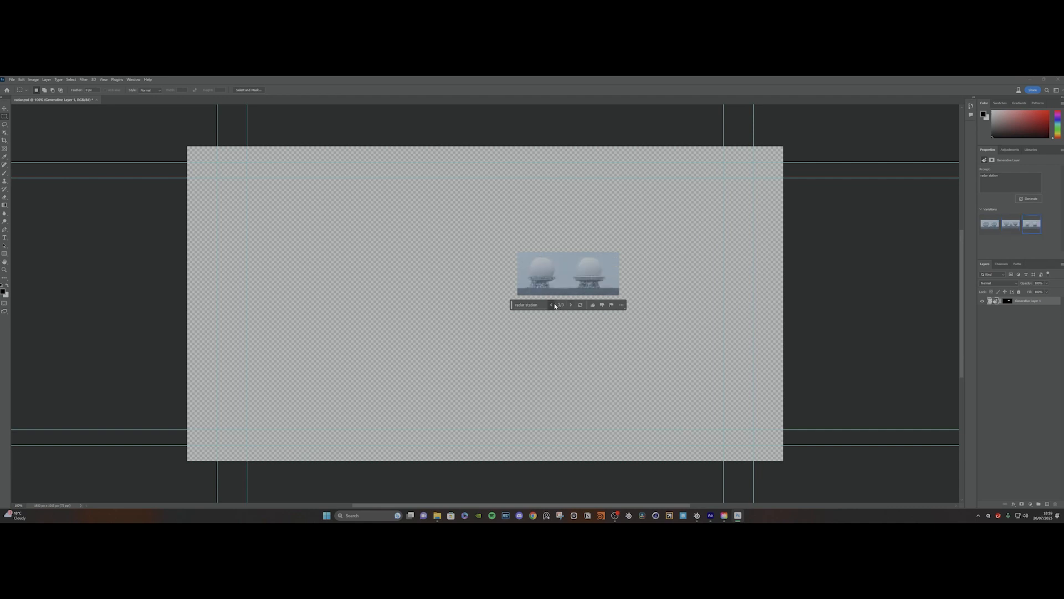
left_click(552, 305)
left_click(580, 304)
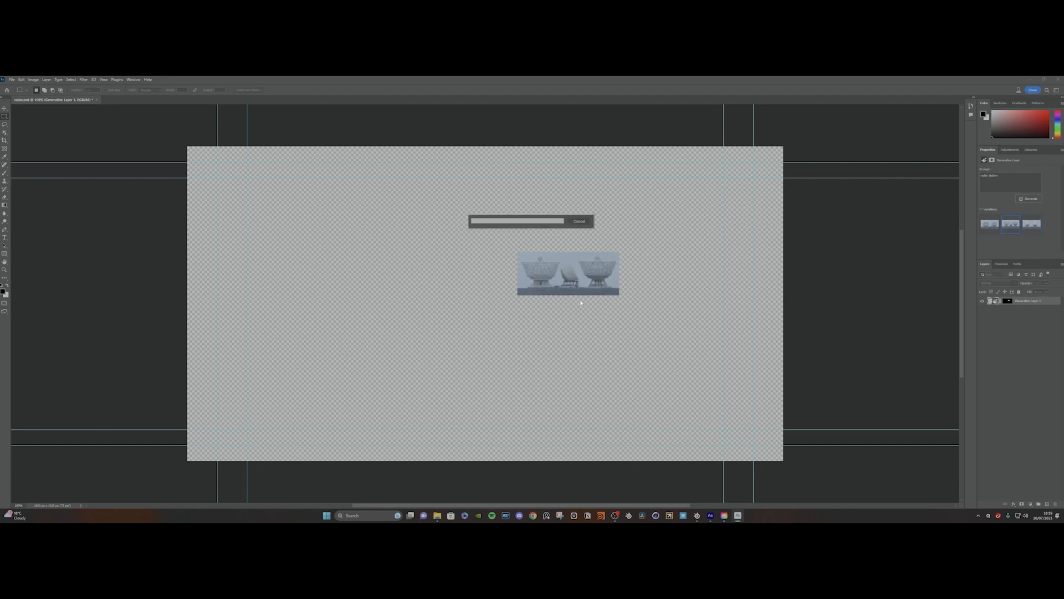